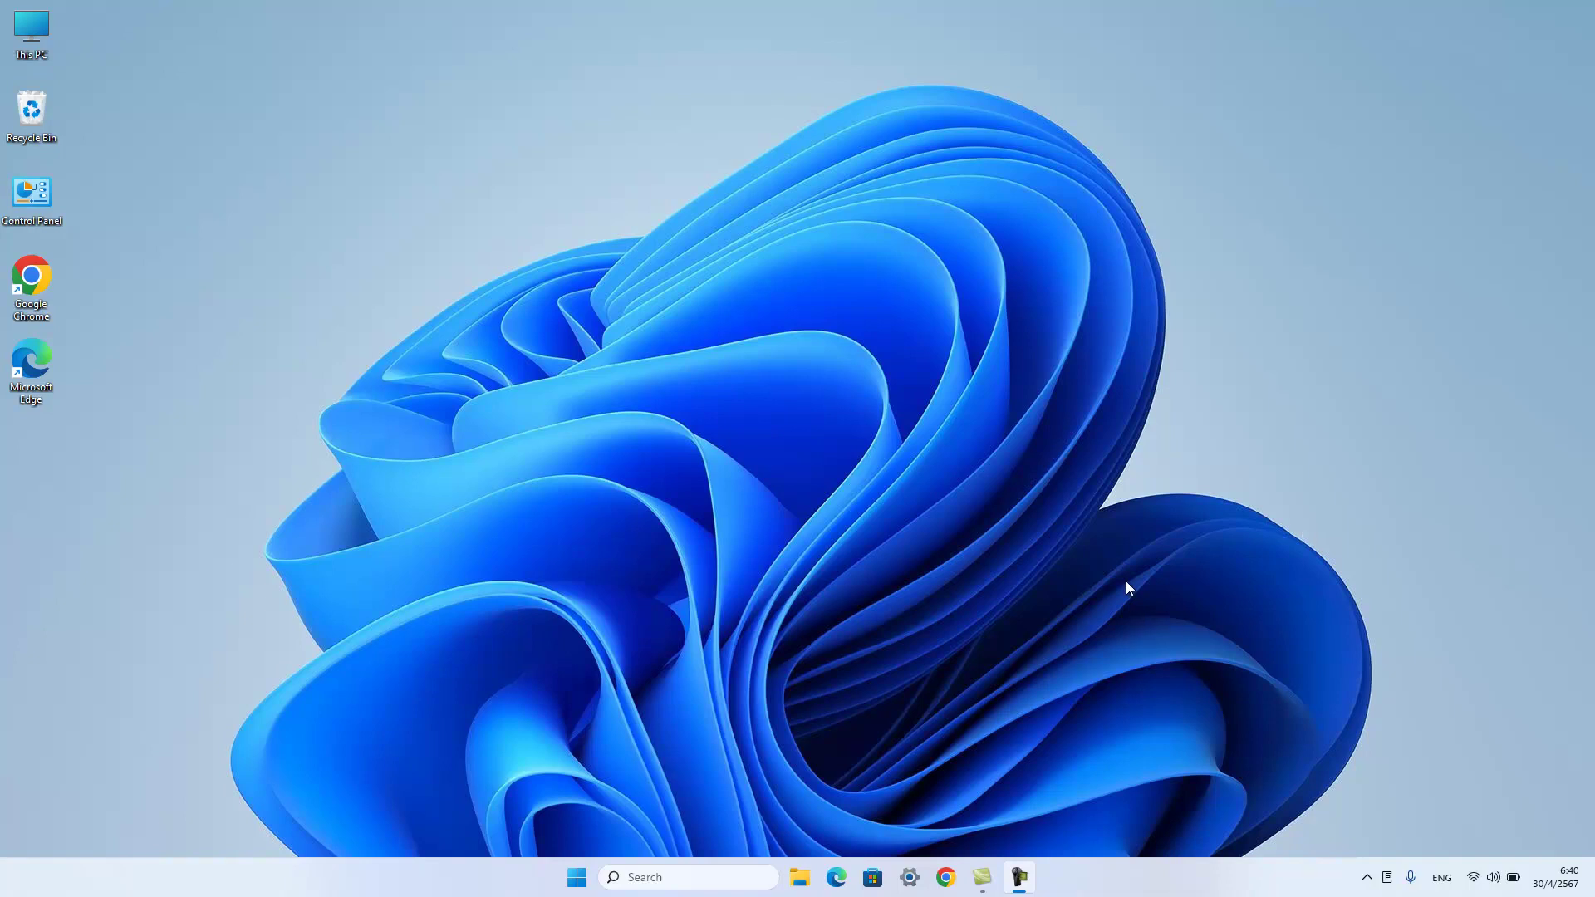
# Step: Open Google Chrome, search for "cm1415fn driver" and open HP's Thai support page for the LaserJet Pro CM1415fn
pyautogui.doubleClick(47, 282)
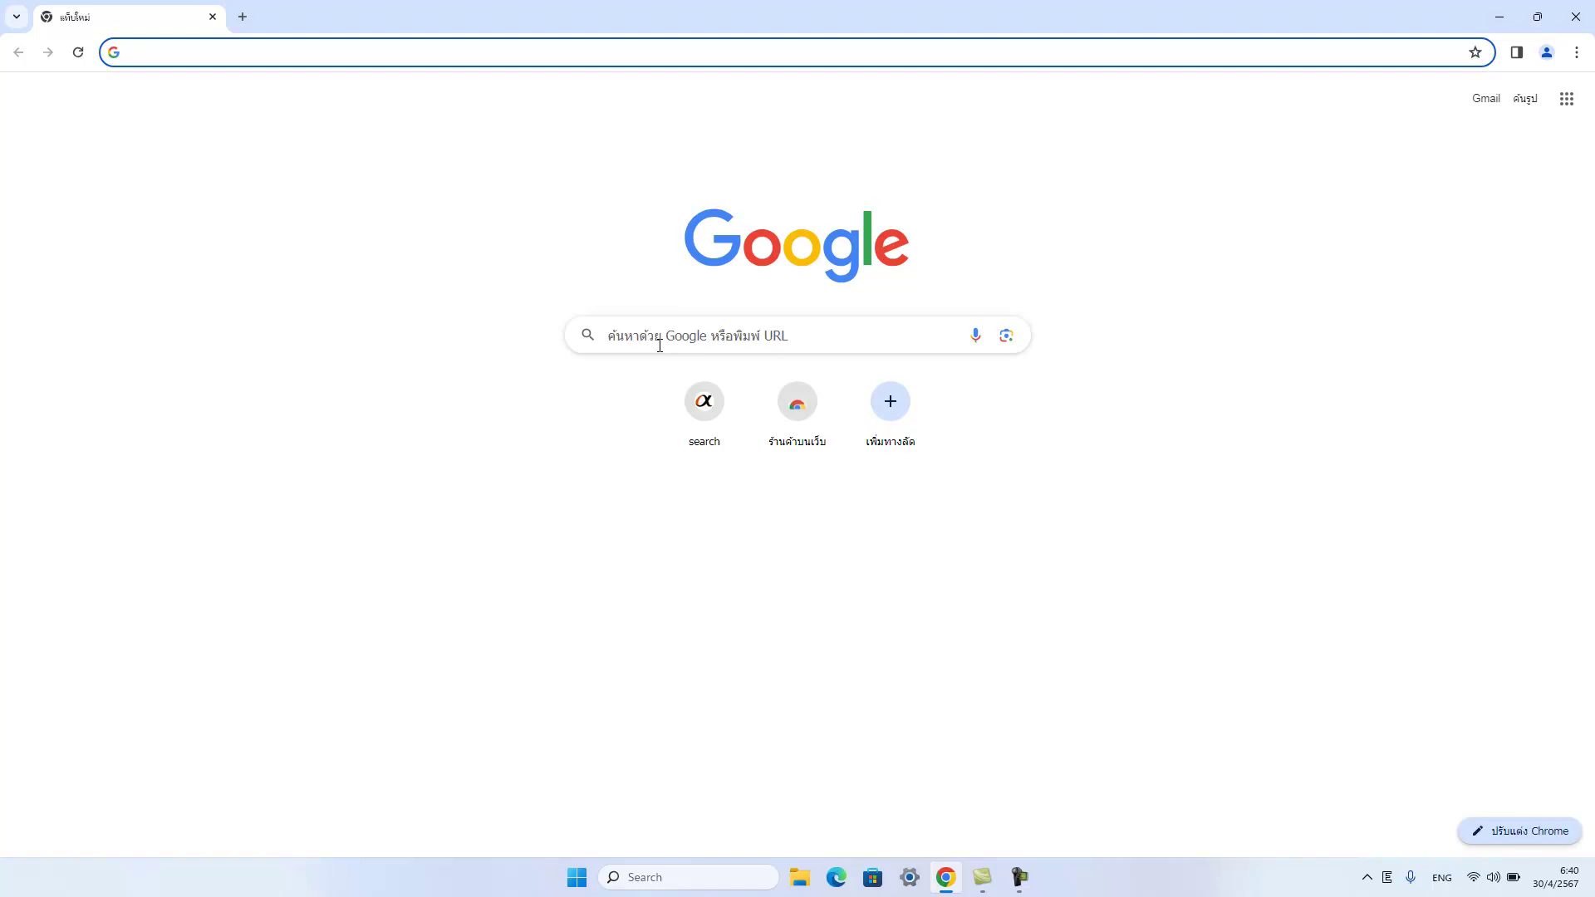
pyautogui.write('cm')
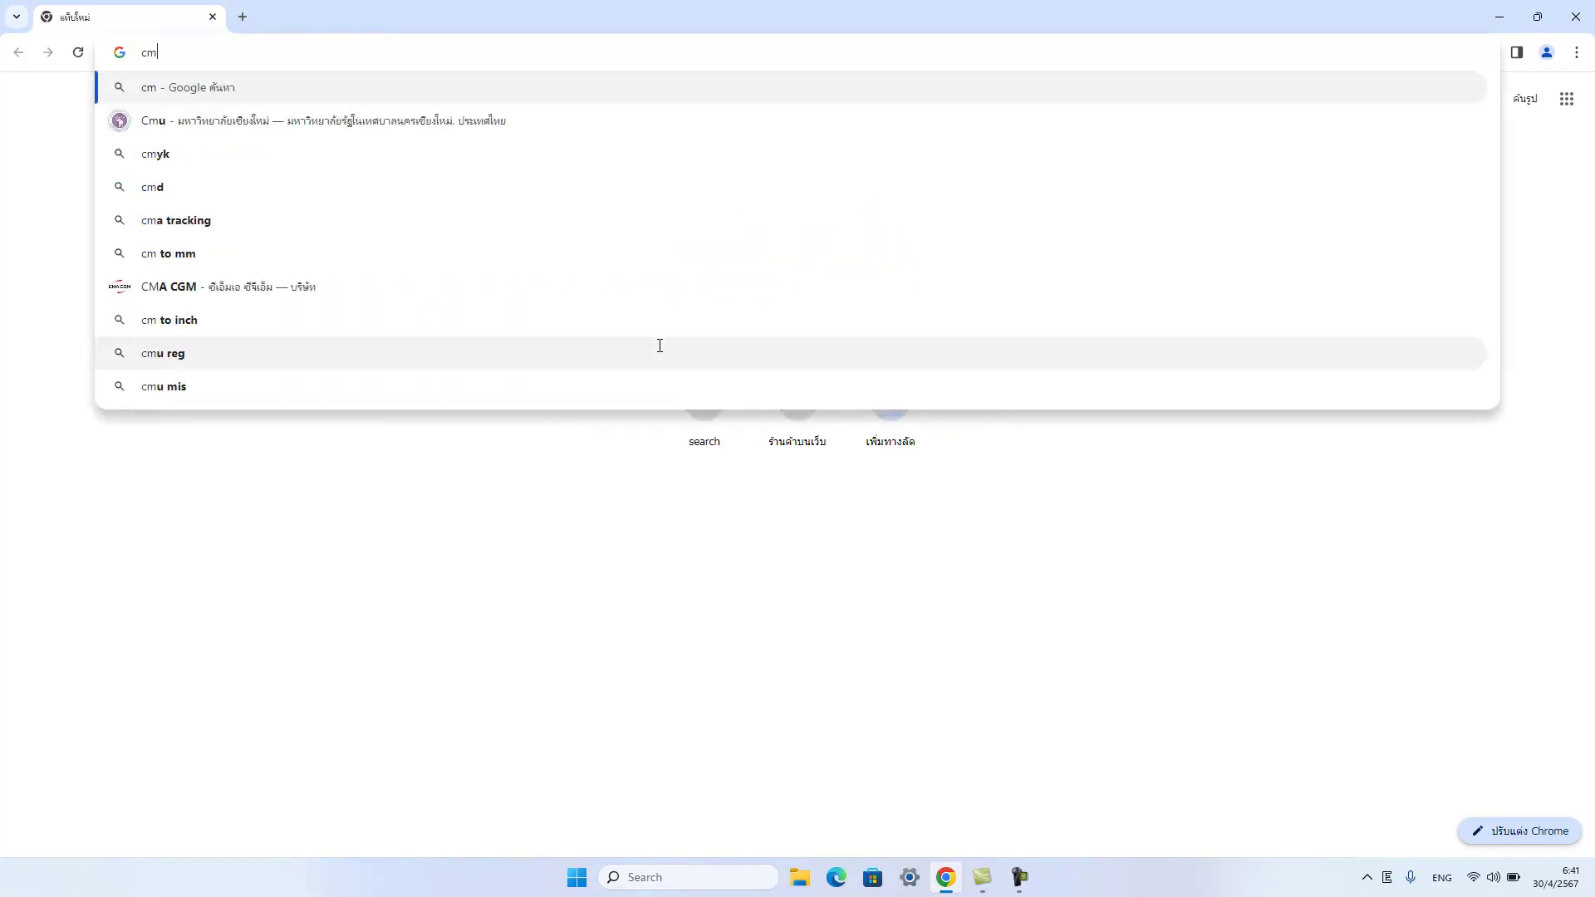
pyautogui.write('1415')
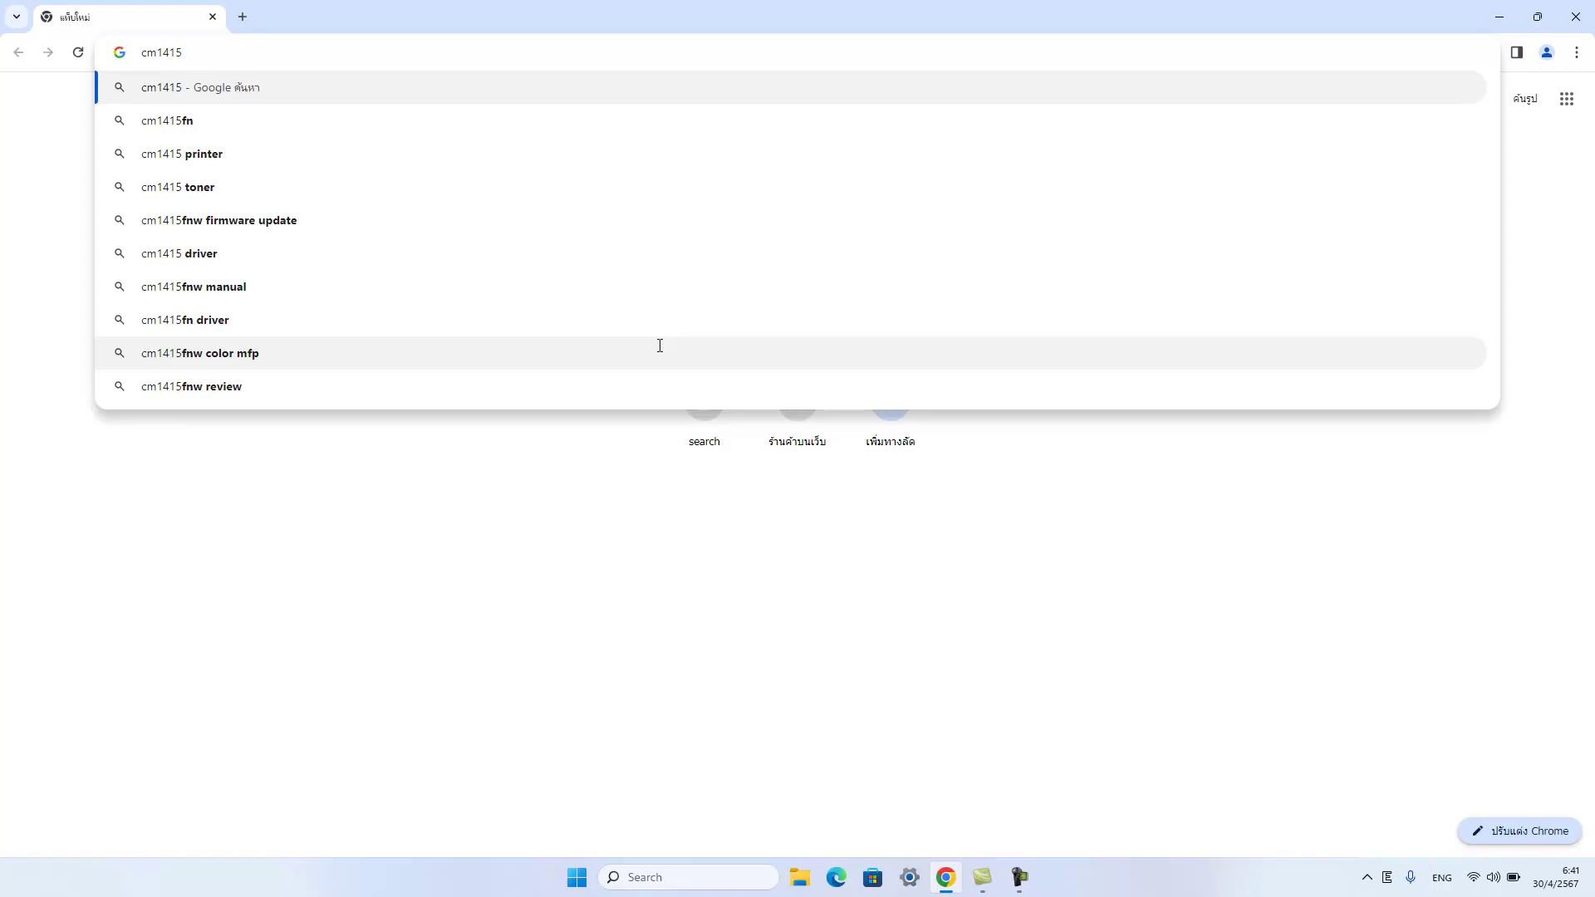
pyautogui.write('fn ')
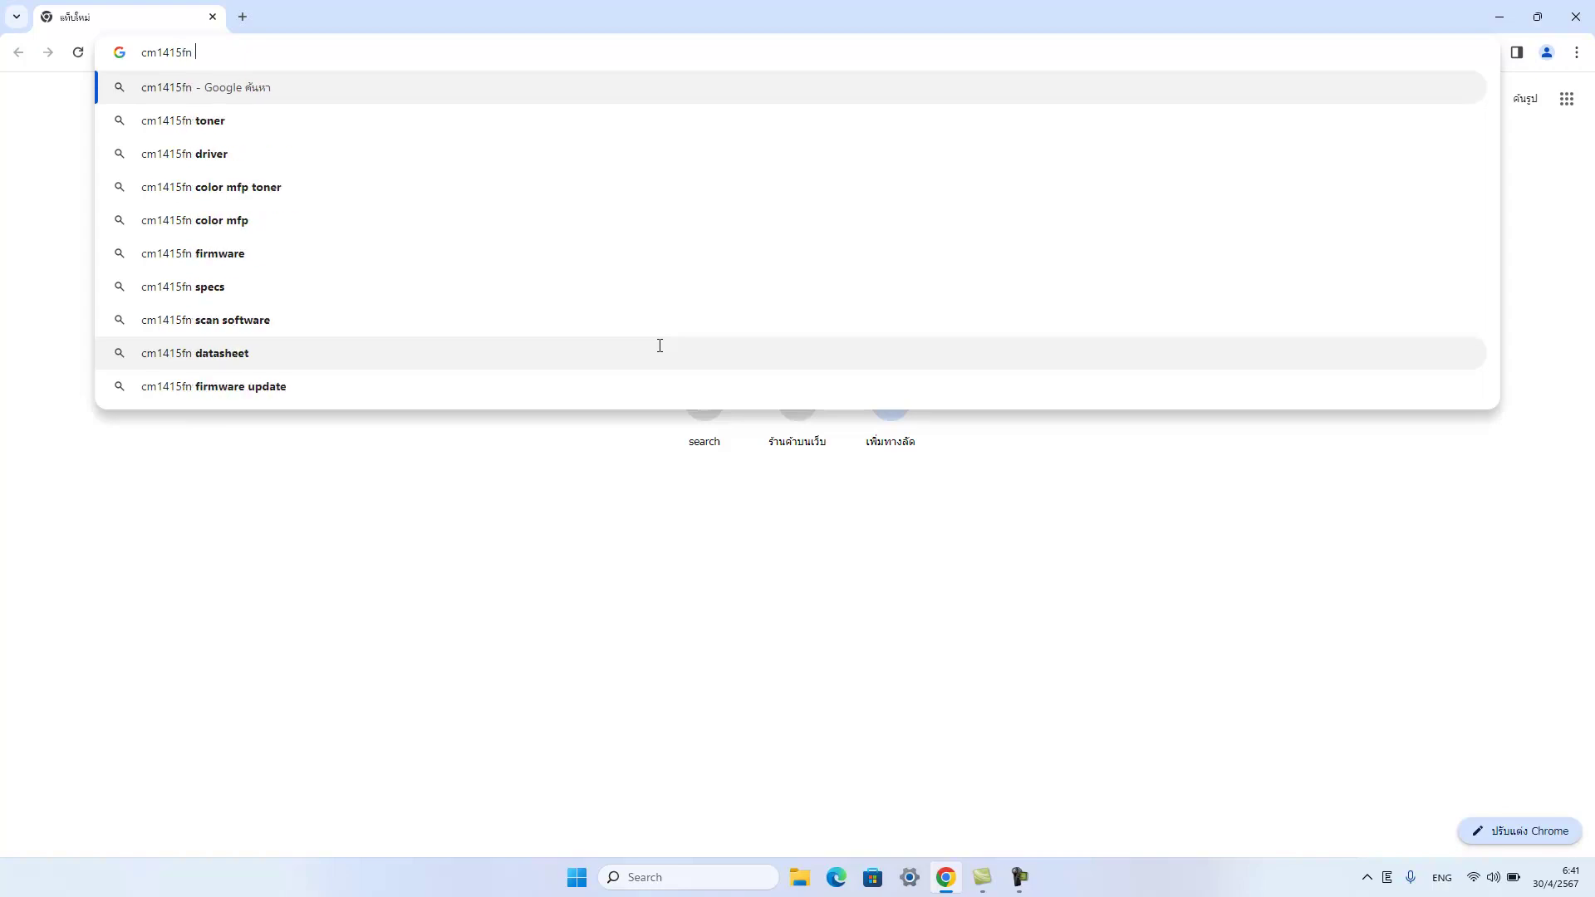
pyautogui.write('driver')
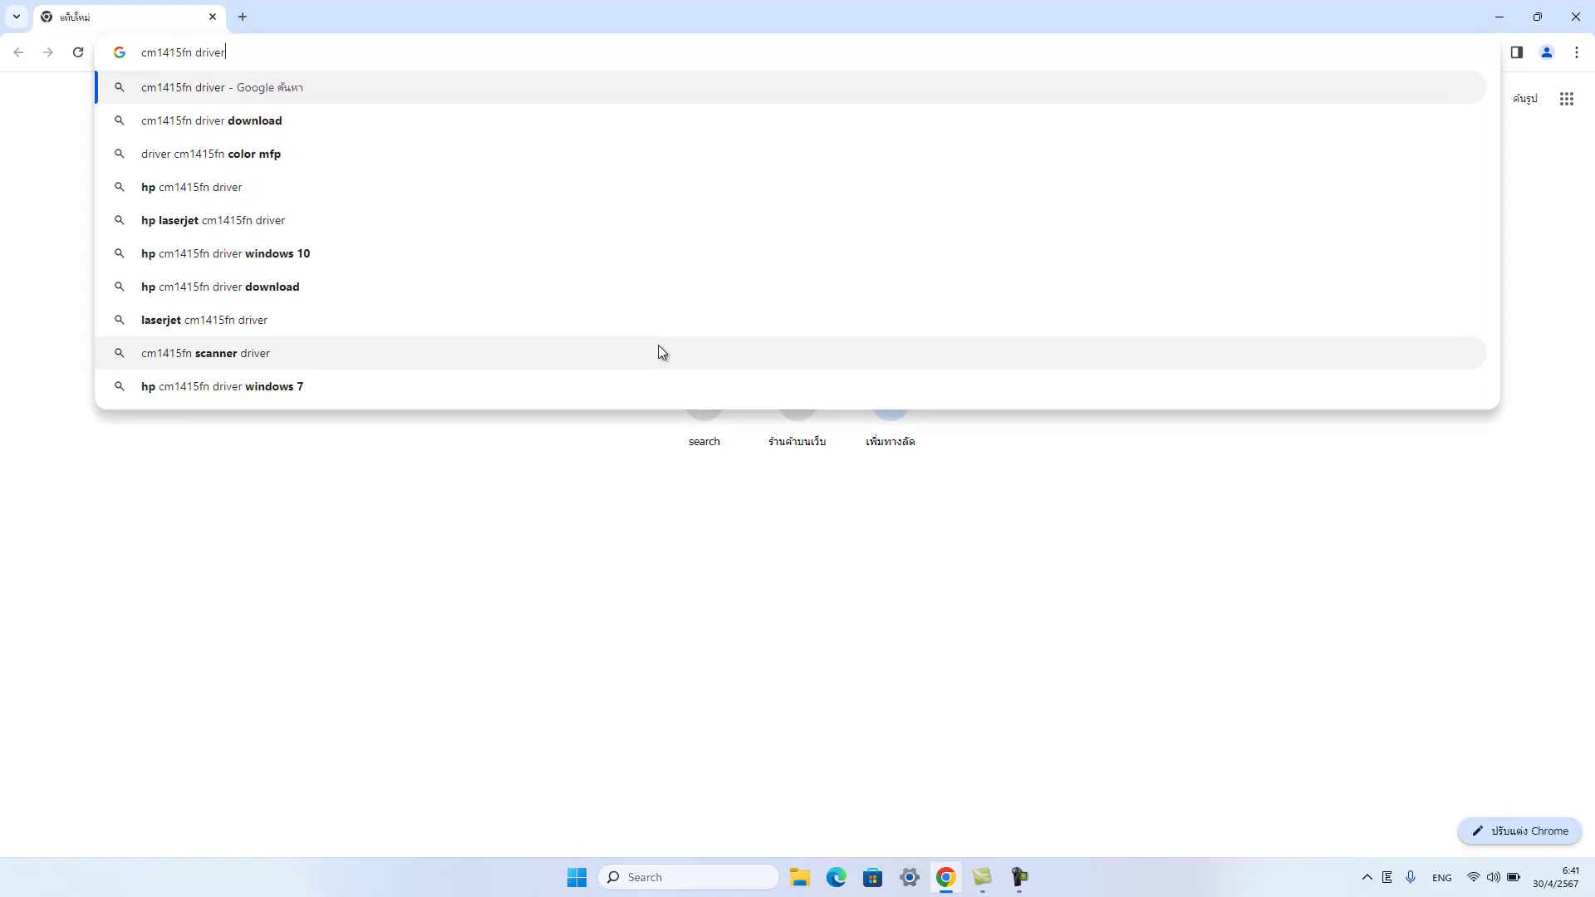
pyautogui.press('Return')
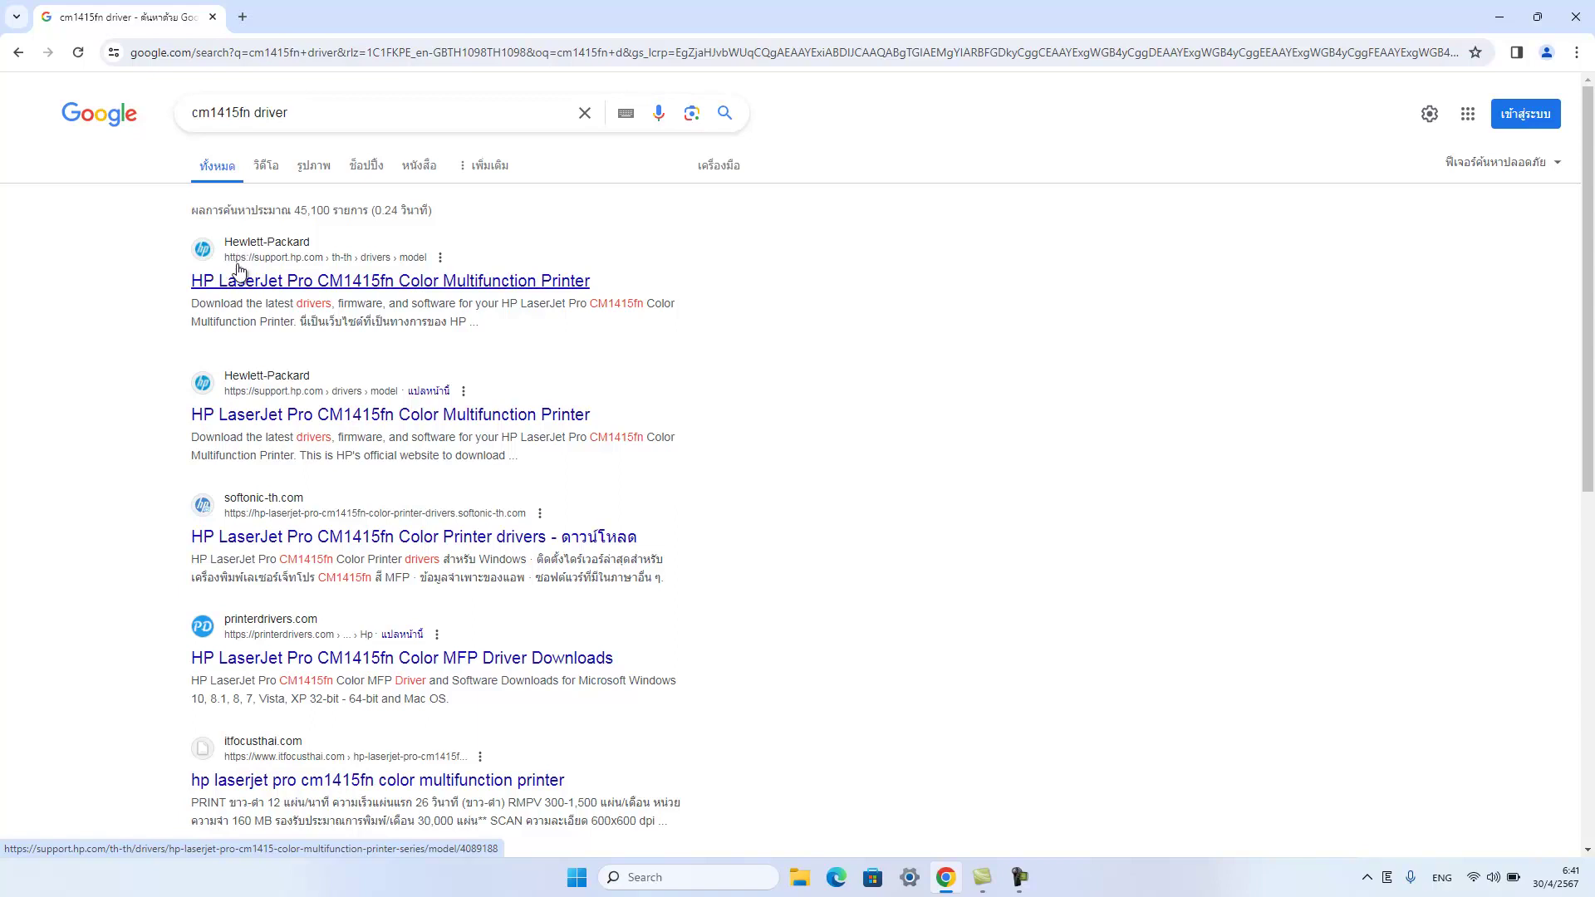
pyautogui.click(340, 289)
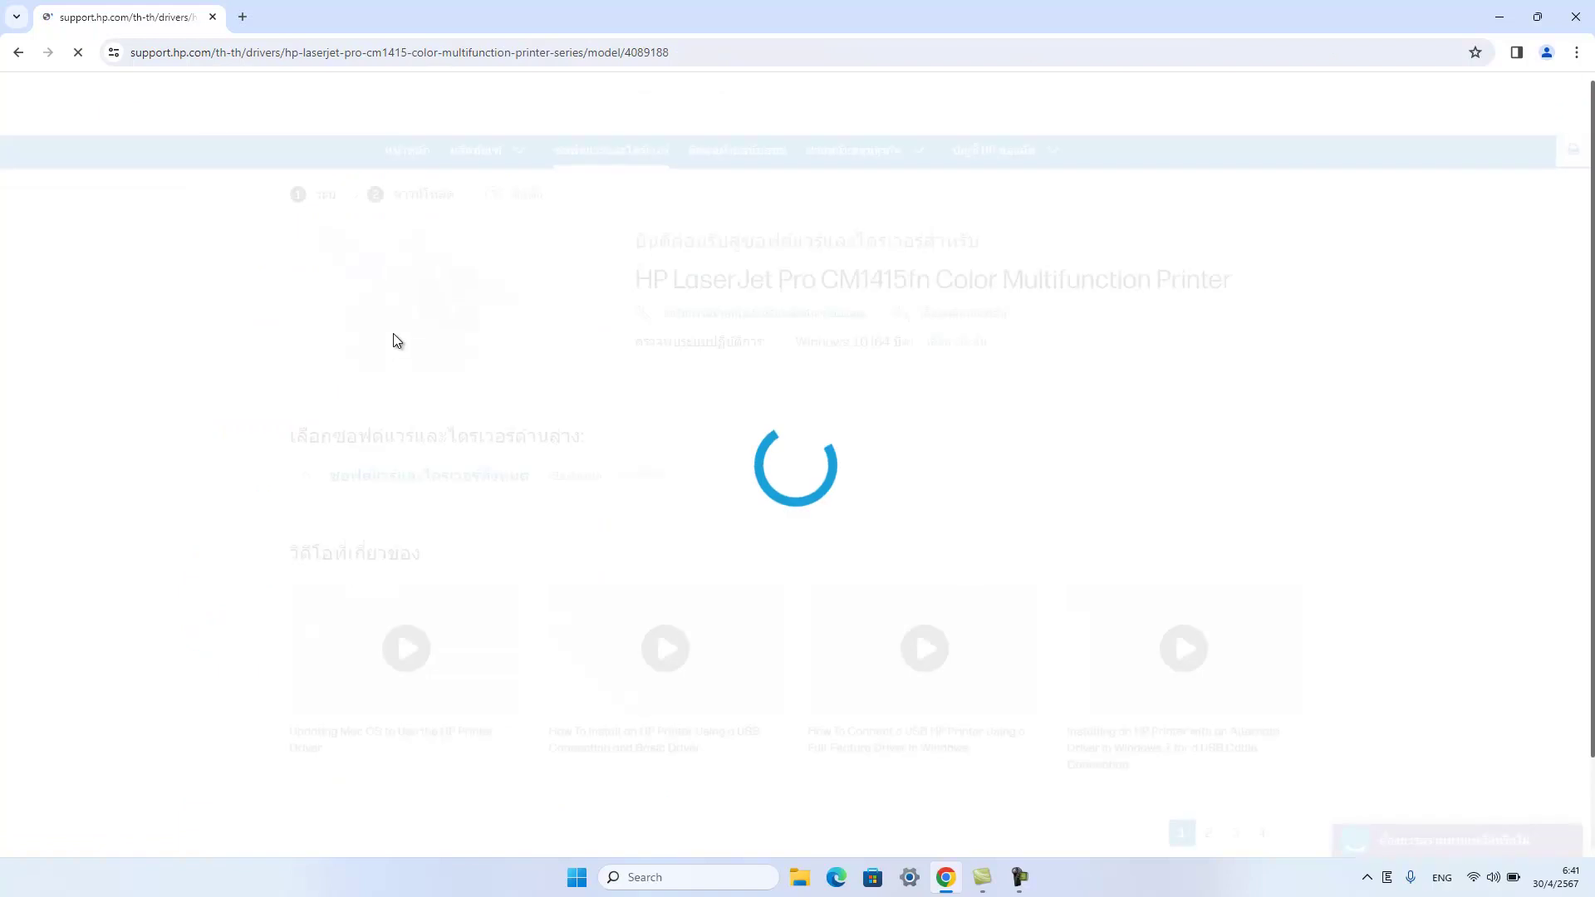
# Step: Change the operating system version on the driver page to Windows 11 (64-bit) and update the driver list
pyautogui.scroll(-1, 396, 336)
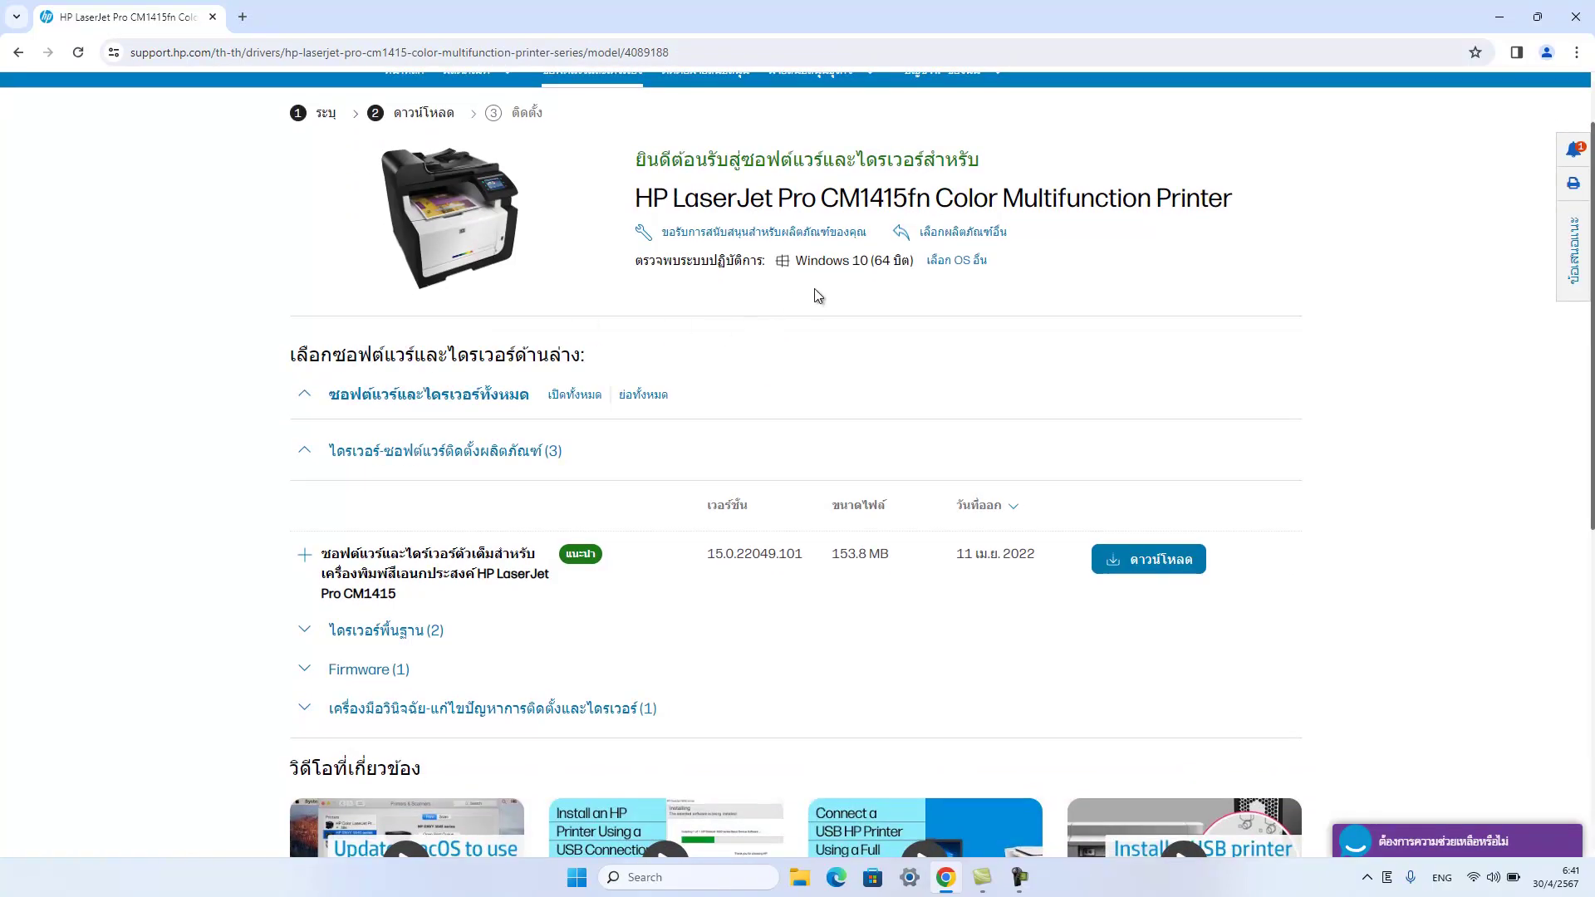
pyautogui.moveTo(652, 266); pyautogui.dragTo(837, 268)
pyautogui.click(838, 268)
pyautogui.click(947, 271)
pyautogui.click(956, 342)
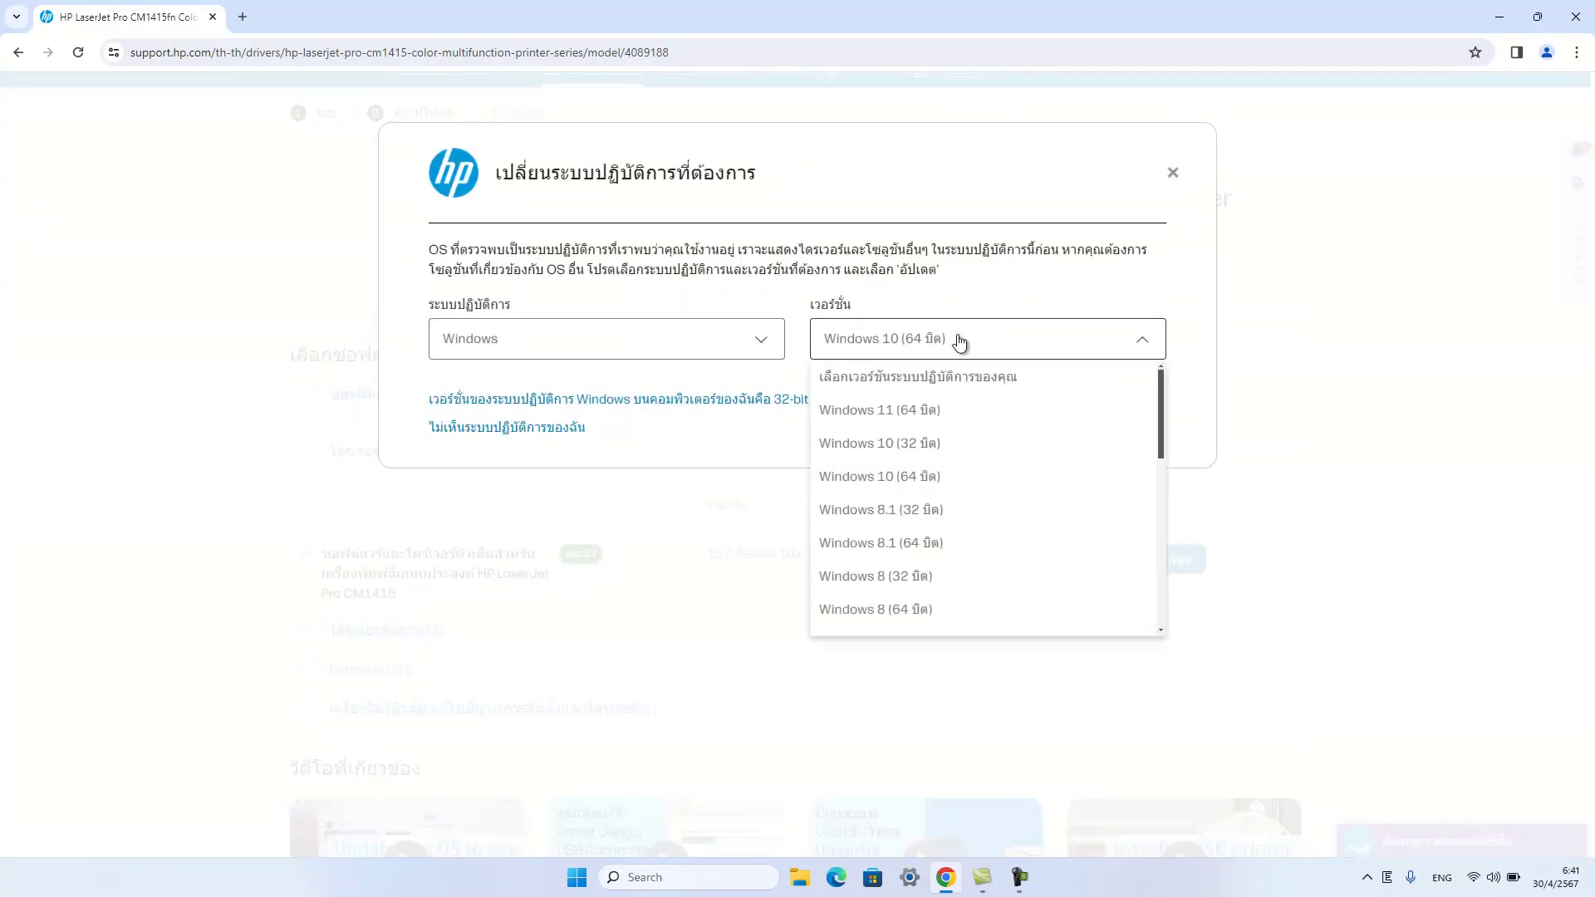
pyautogui.click(929, 411)
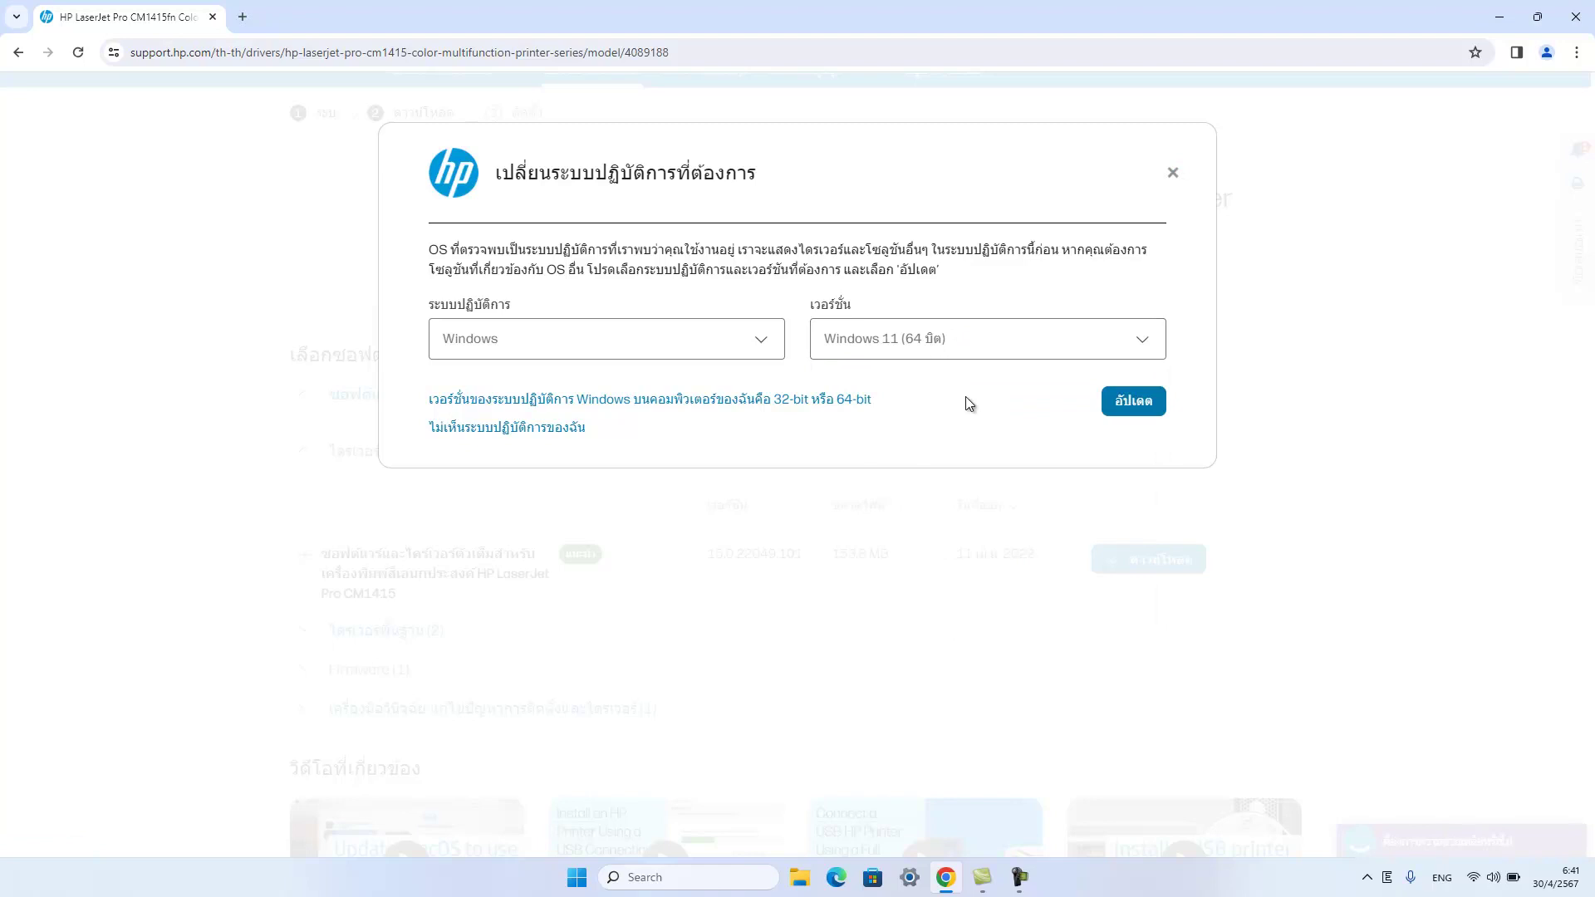
pyautogui.click(1126, 405)
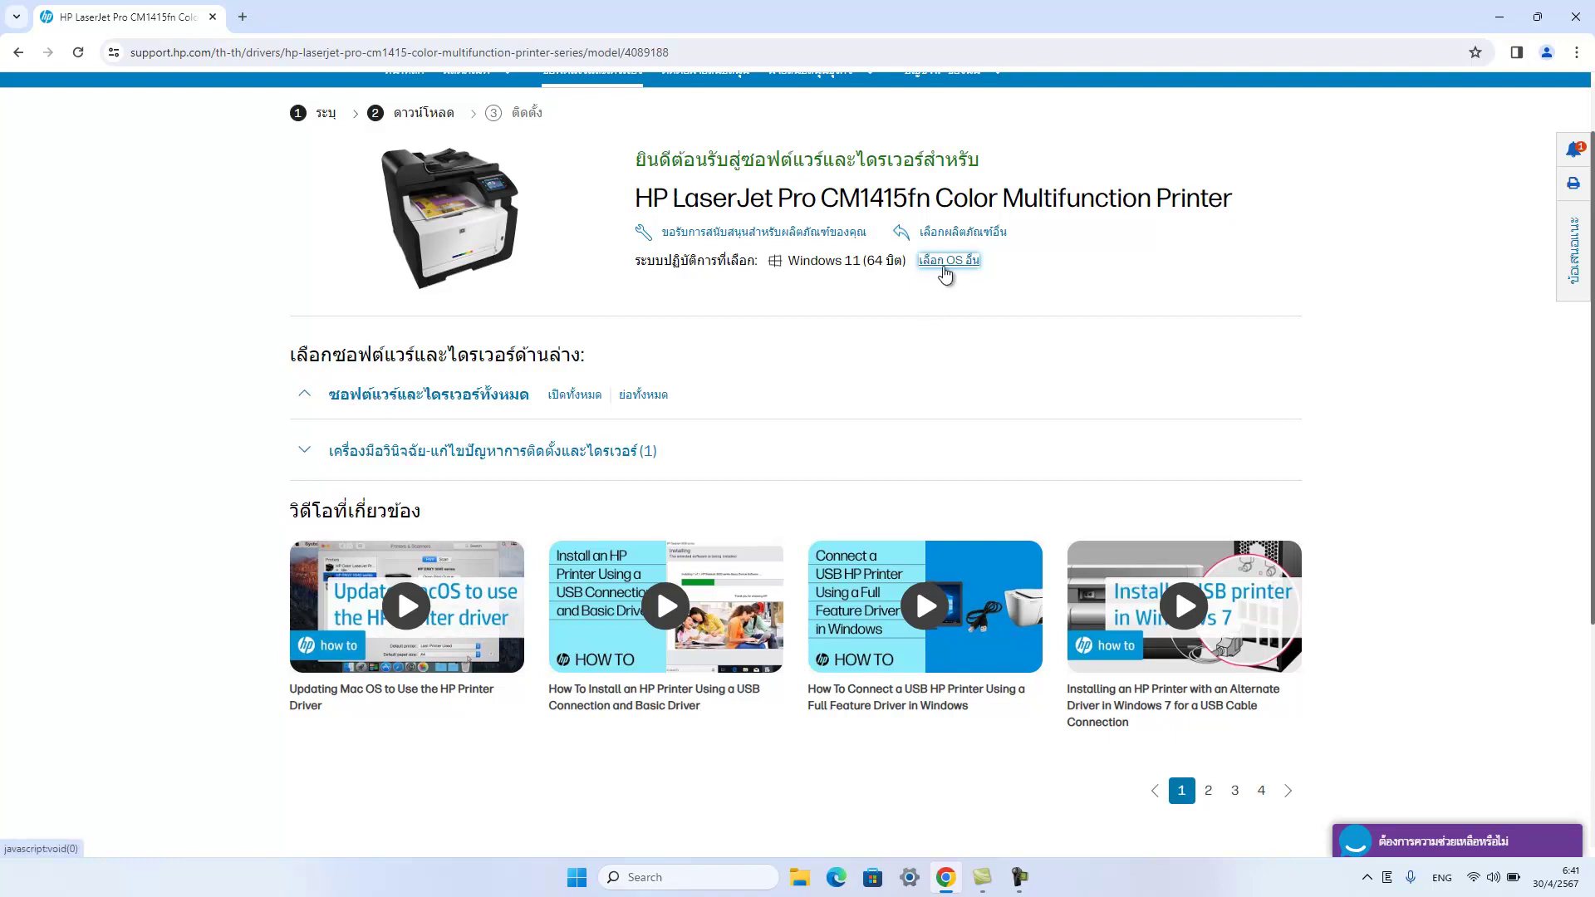
# Step: Set the driver page's operating system version to Windows 10 (64-bit) and update the driver list
pyautogui.click(945, 273)
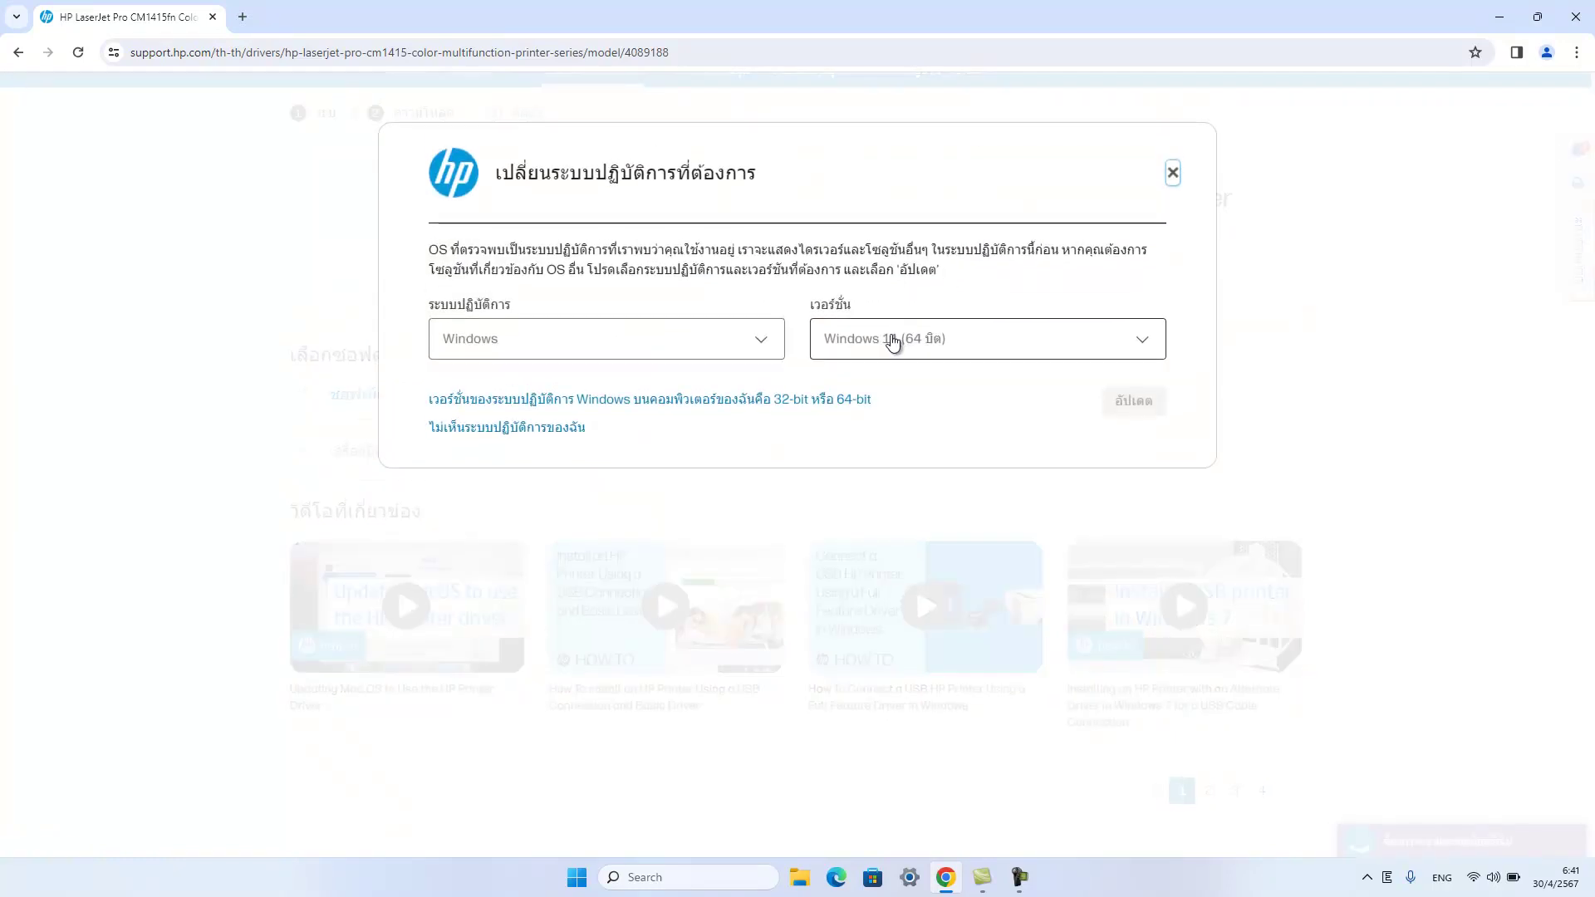
pyautogui.click(950, 350)
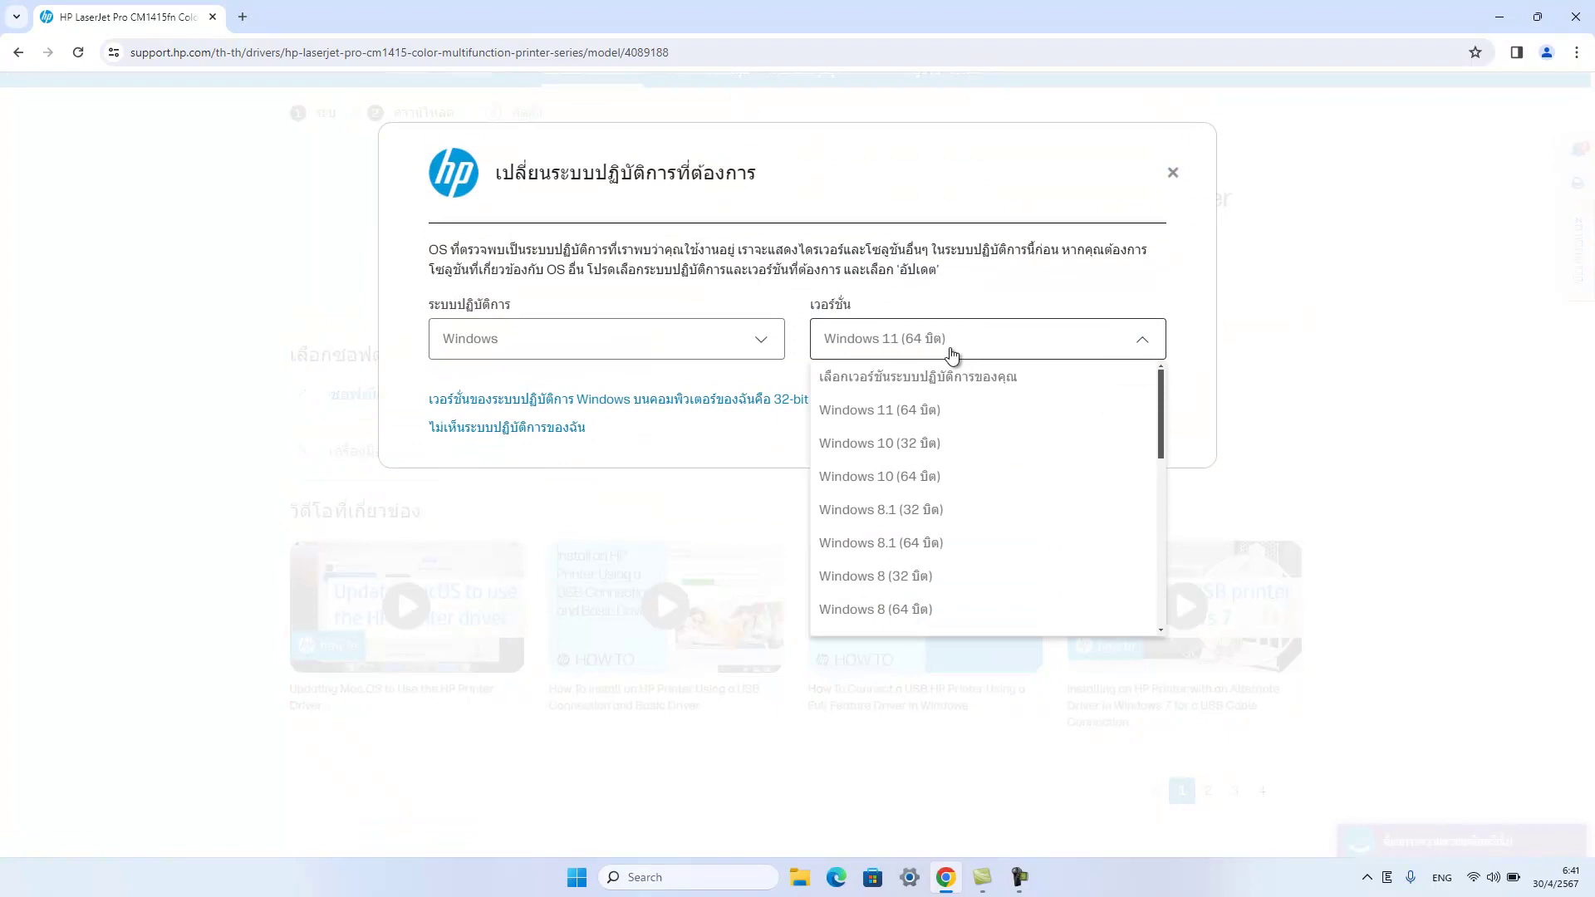
pyautogui.click(915, 480)
pyautogui.click(1133, 410)
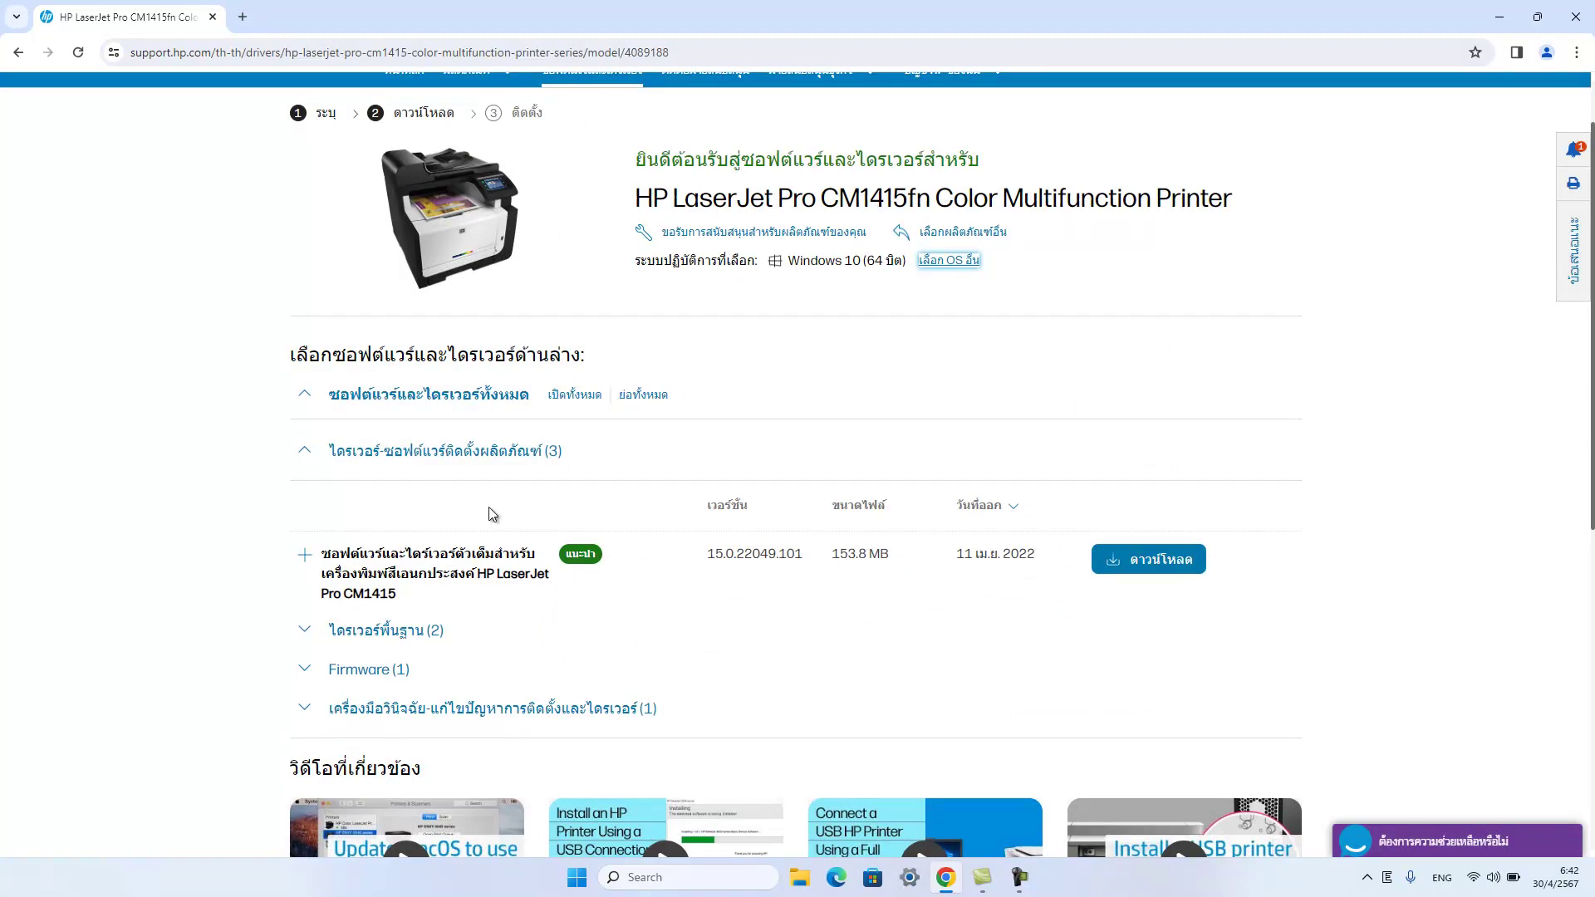
# Step: Download the recommended full software and driver package for the HP LaserJet Pro CM1415
pyautogui.scroll(-1, 482, 511)
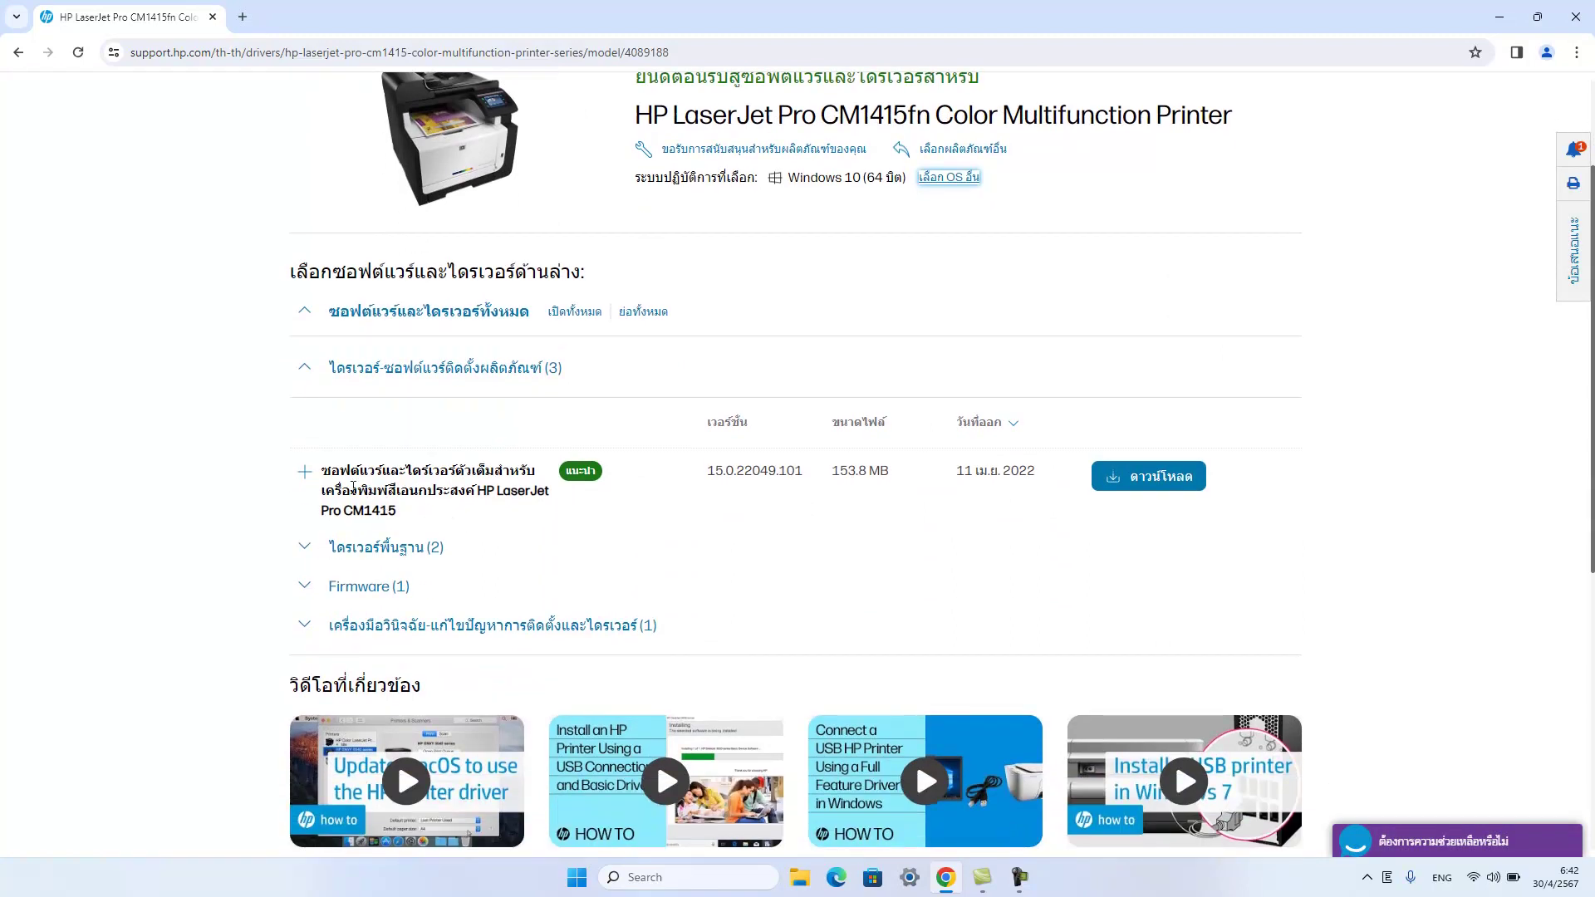
pyautogui.moveTo(321, 471); pyautogui.dragTo(524, 512)
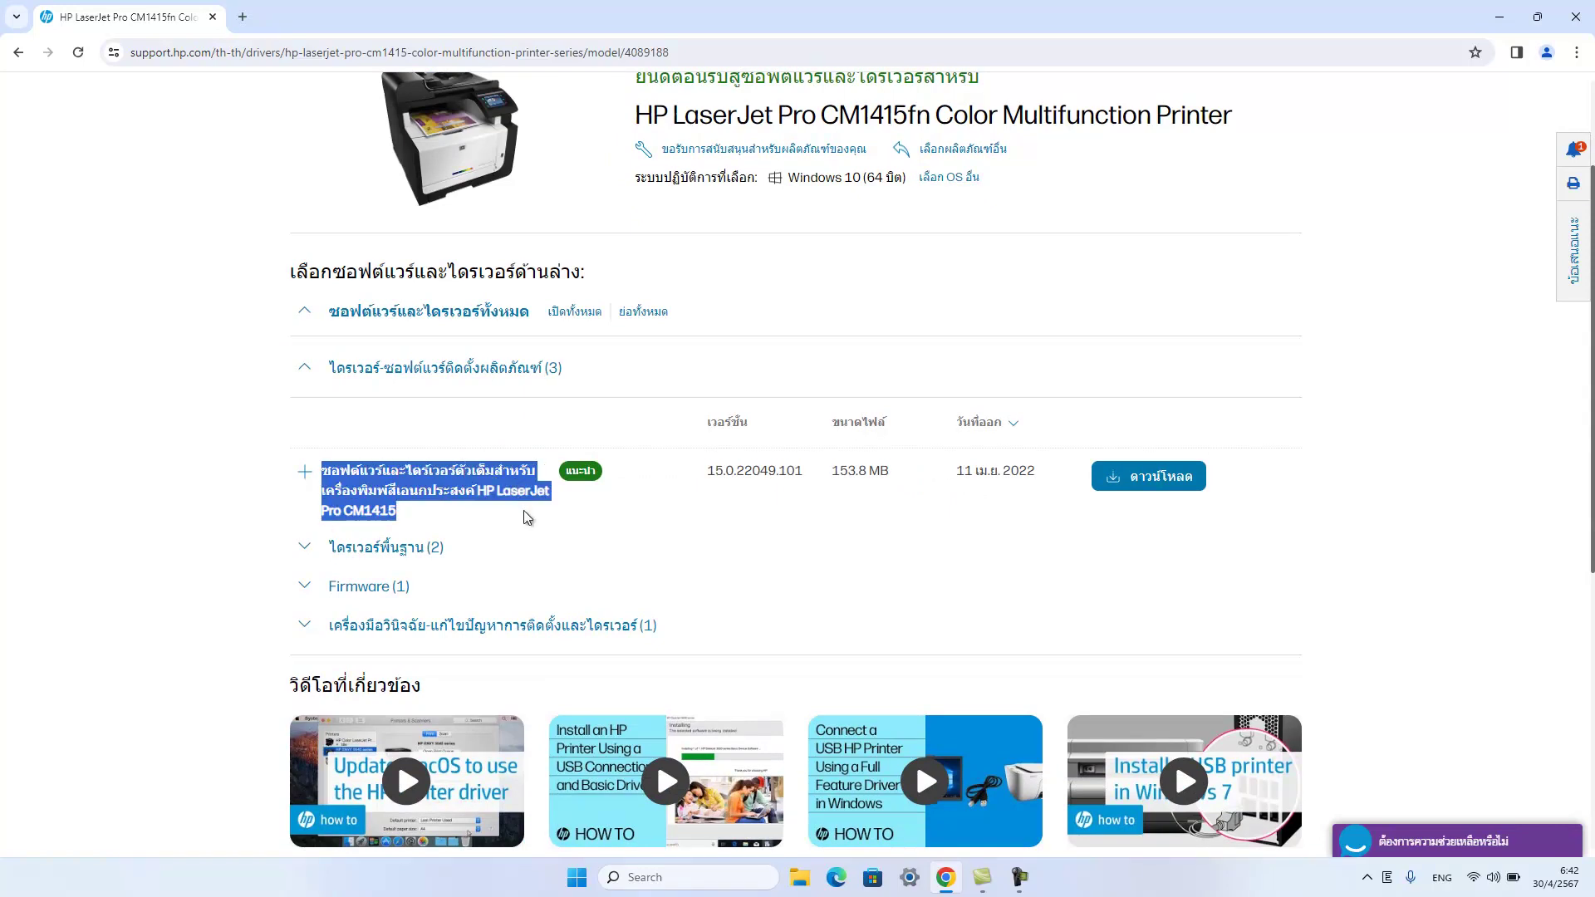
pyautogui.click(515, 499)
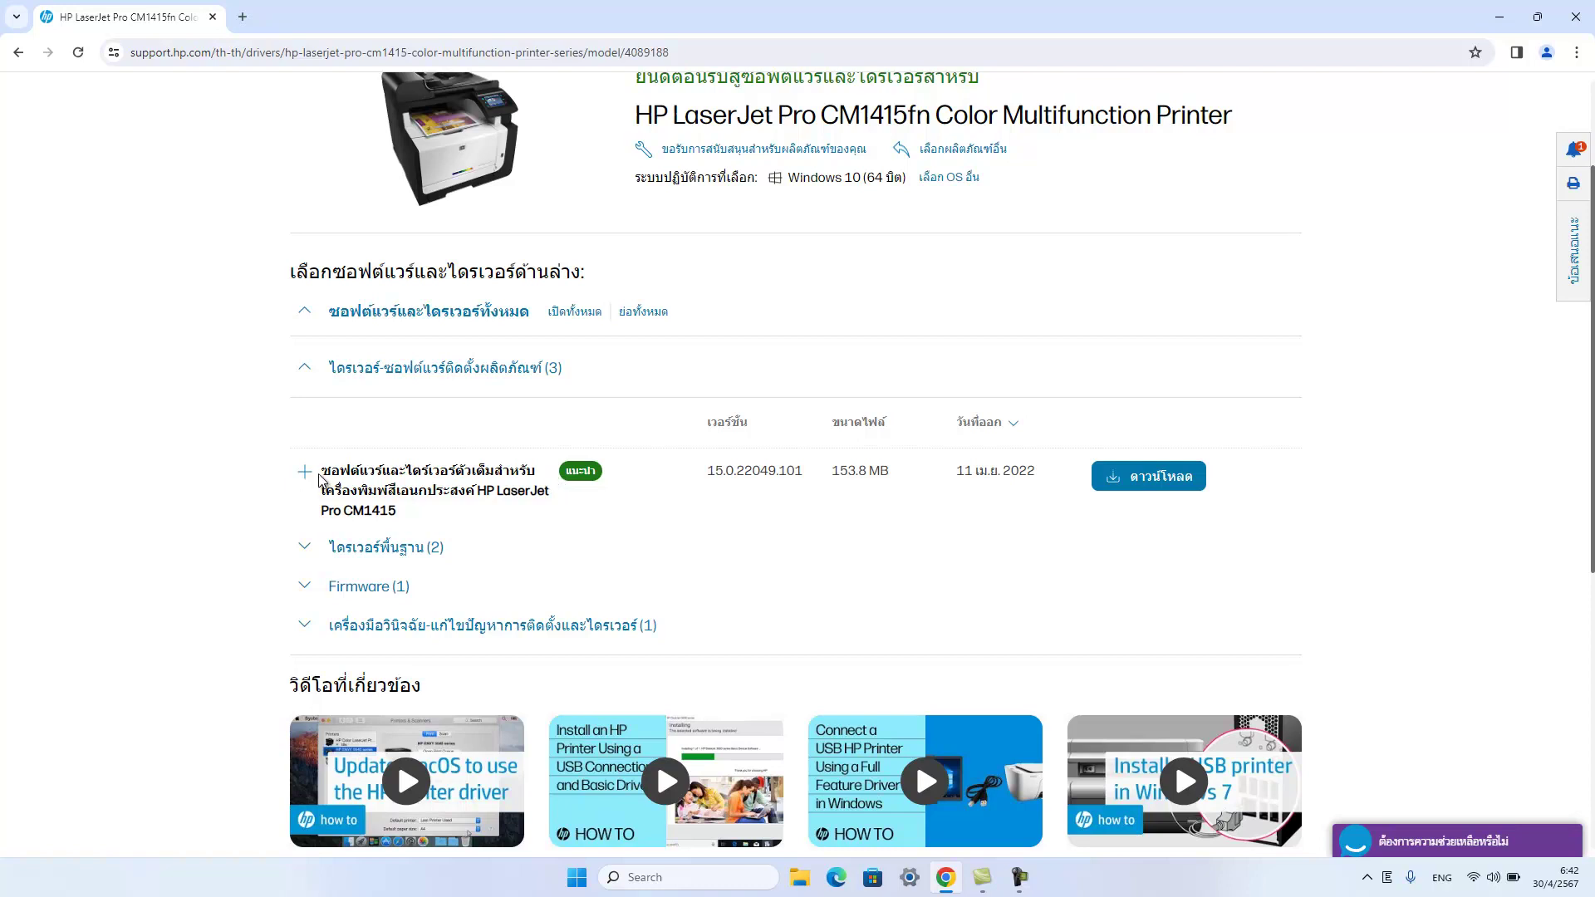
pyautogui.moveTo(322, 468); pyautogui.dragTo(425, 514)
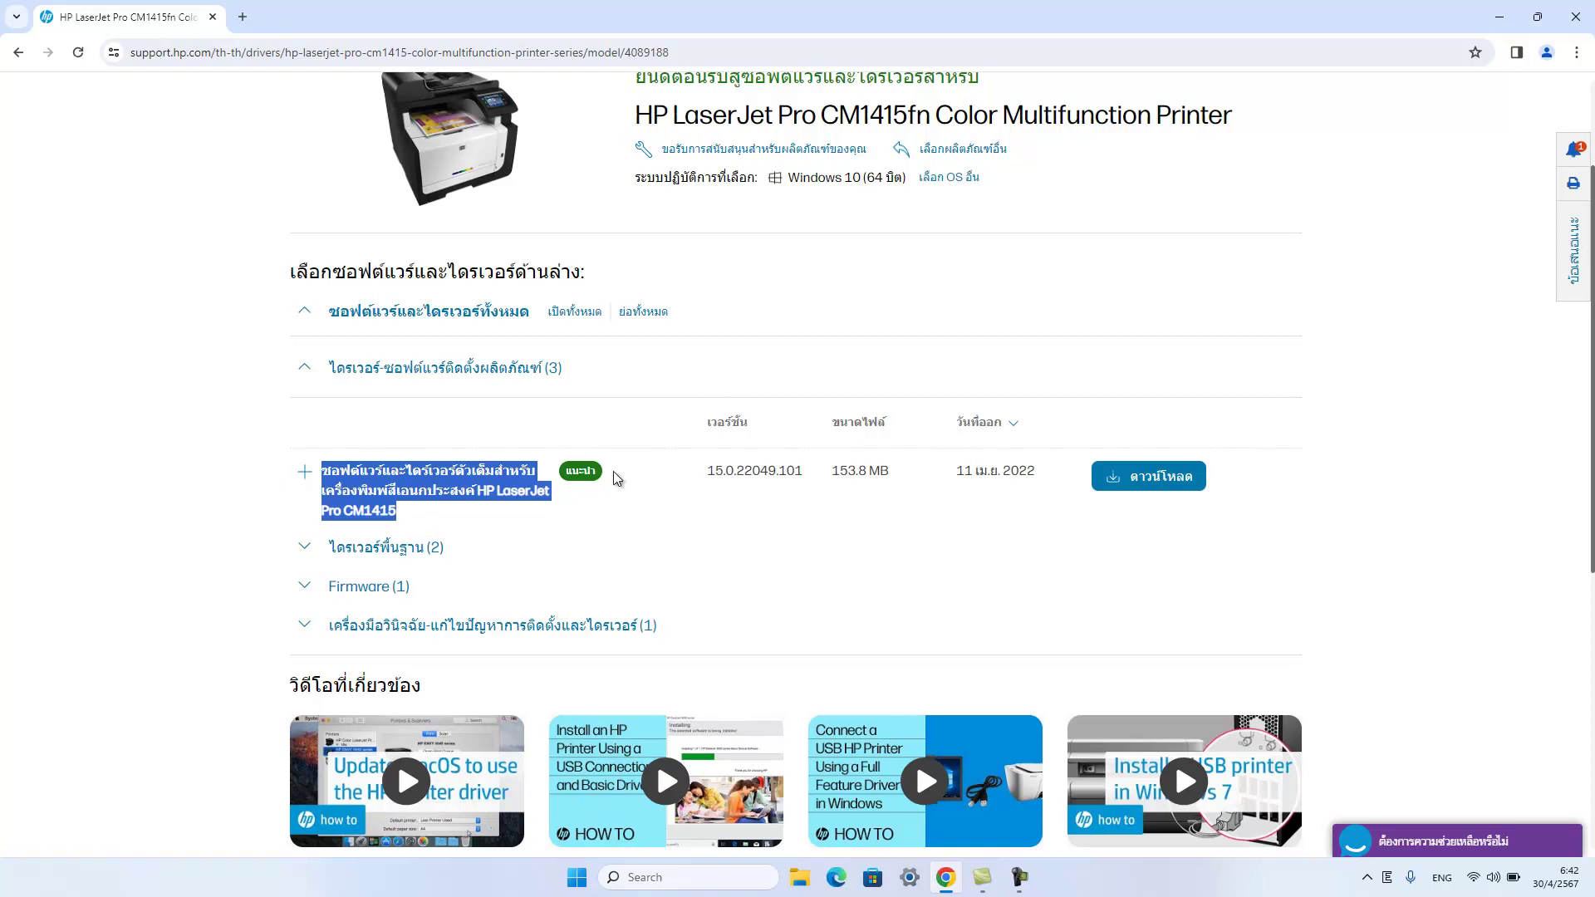
pyautogui.click(525, 500)
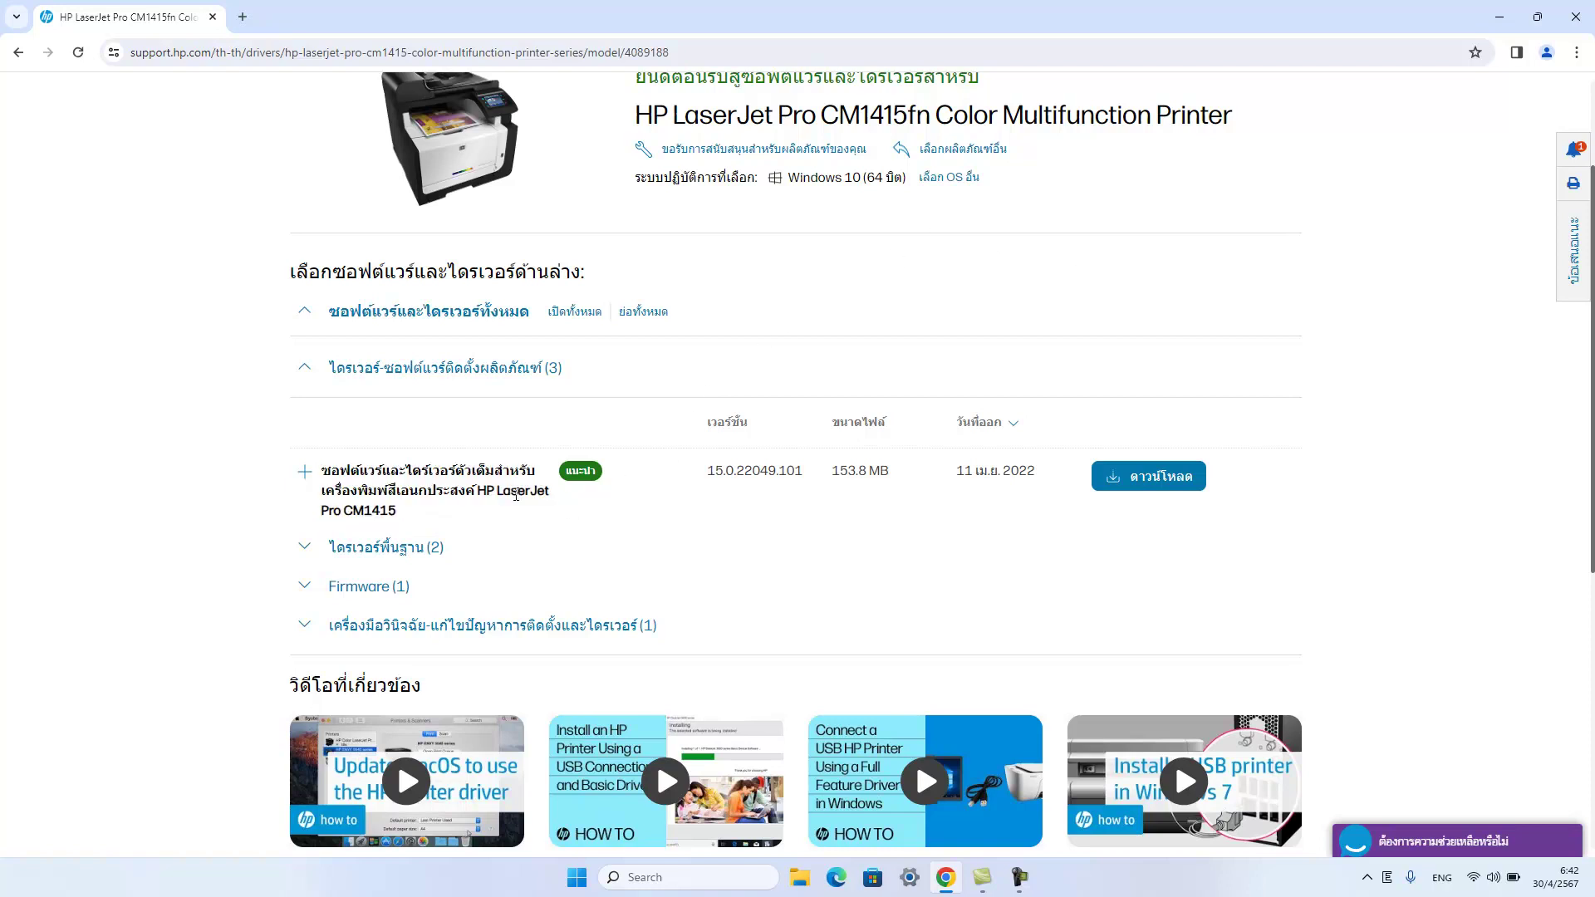
pyautogui.click(1152, 480)
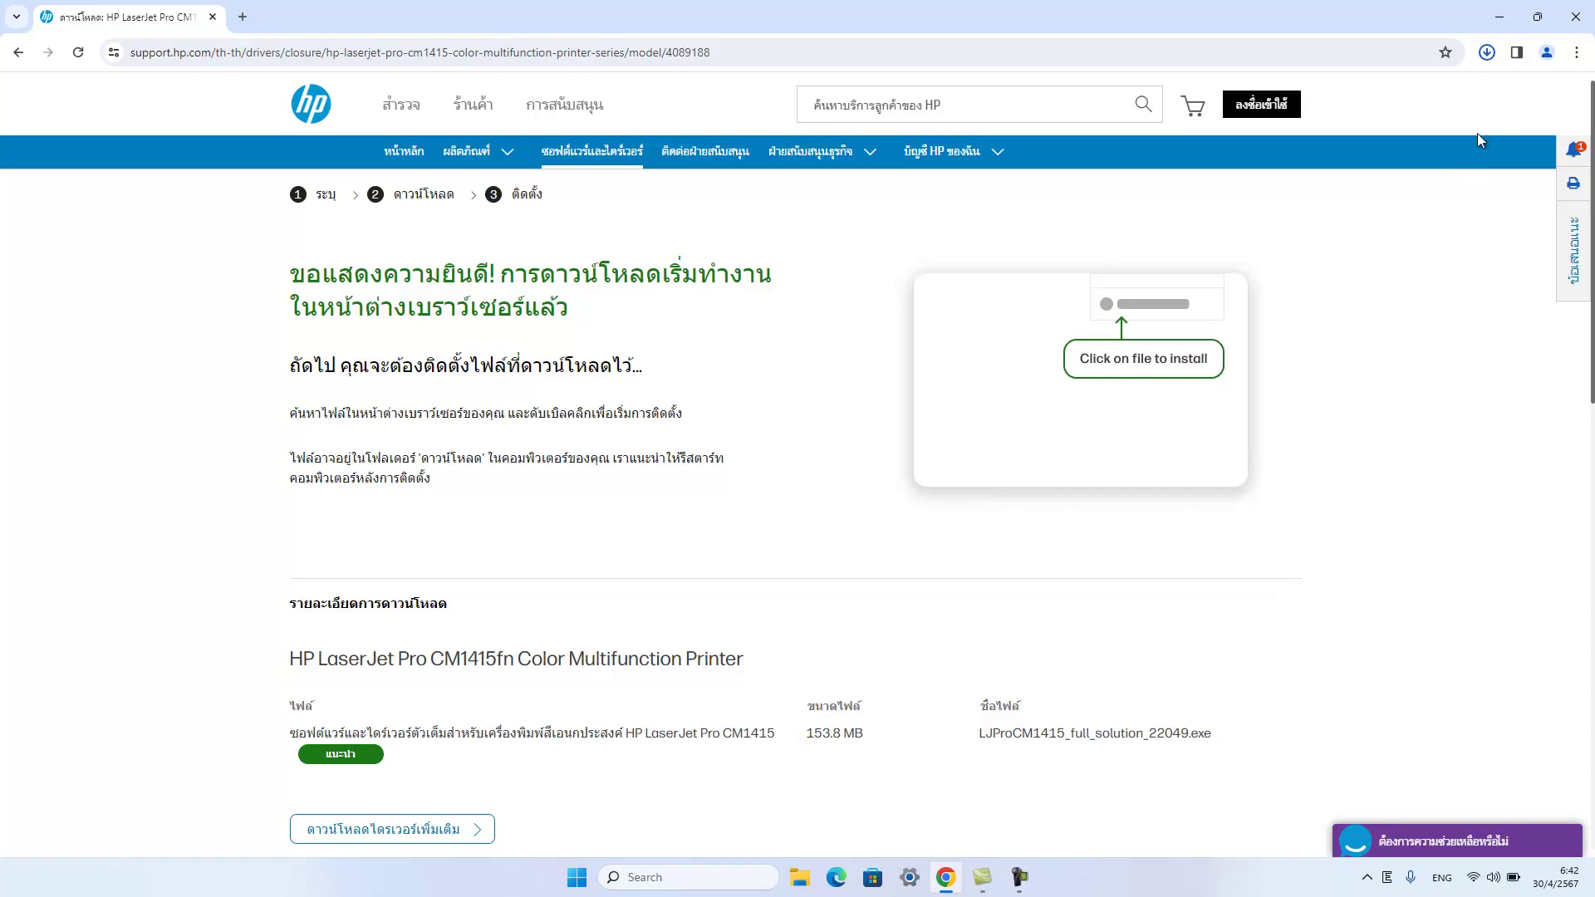
# Step: Show the downloaded file in its folder, run LJProCM1415_full_solution_22049.exe and minimise the Downloads window
pyautogui.click(1488, 55)
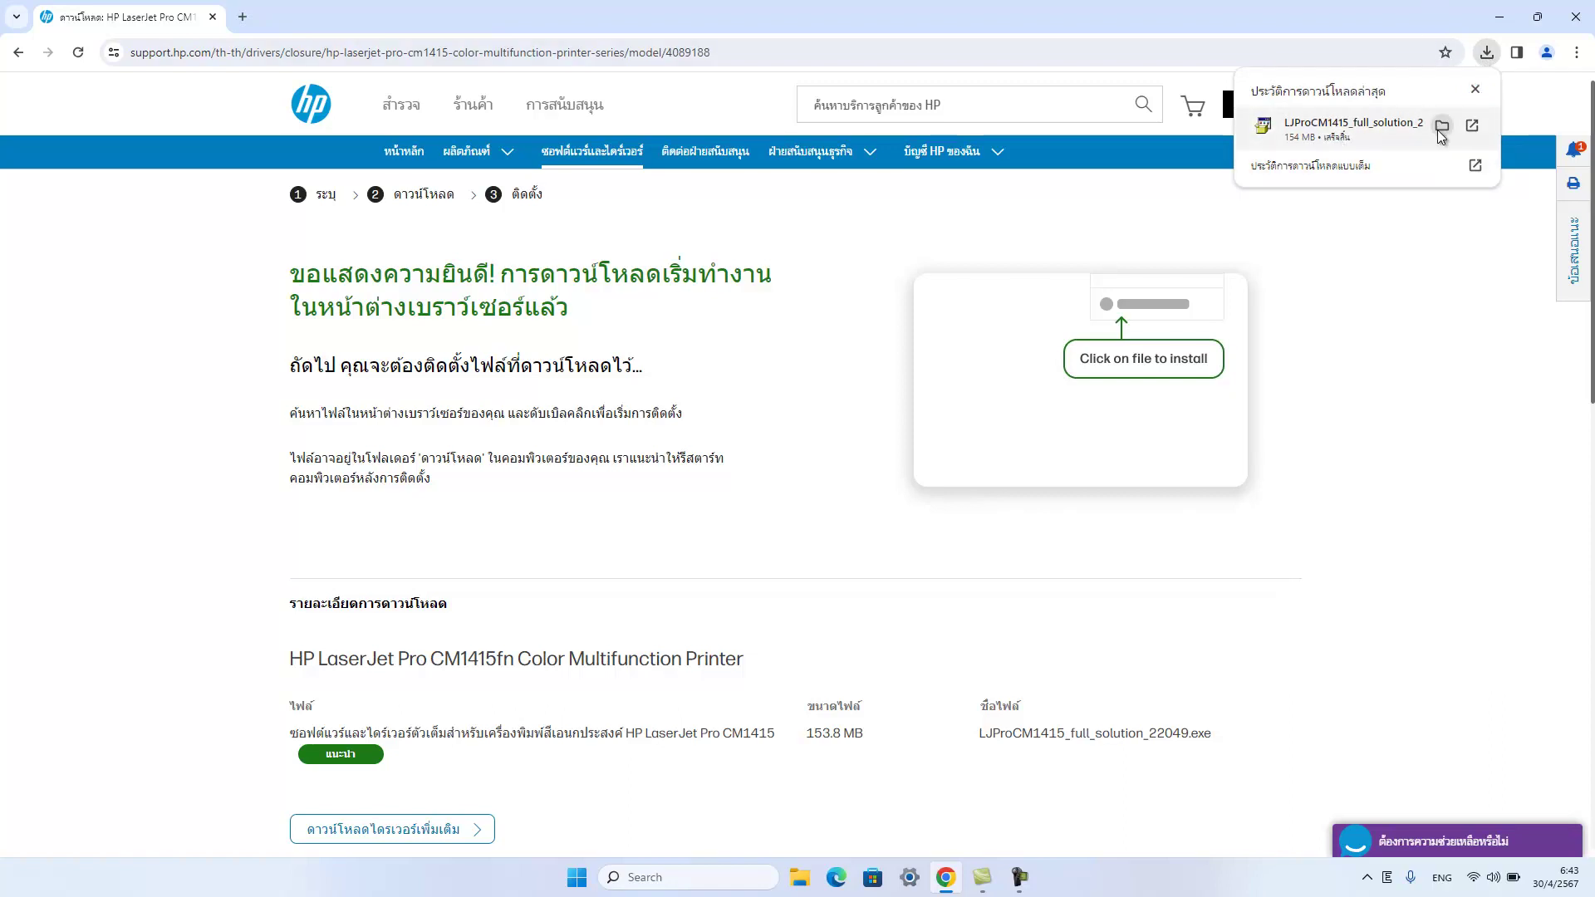
pyautogui.click(1442, 128)
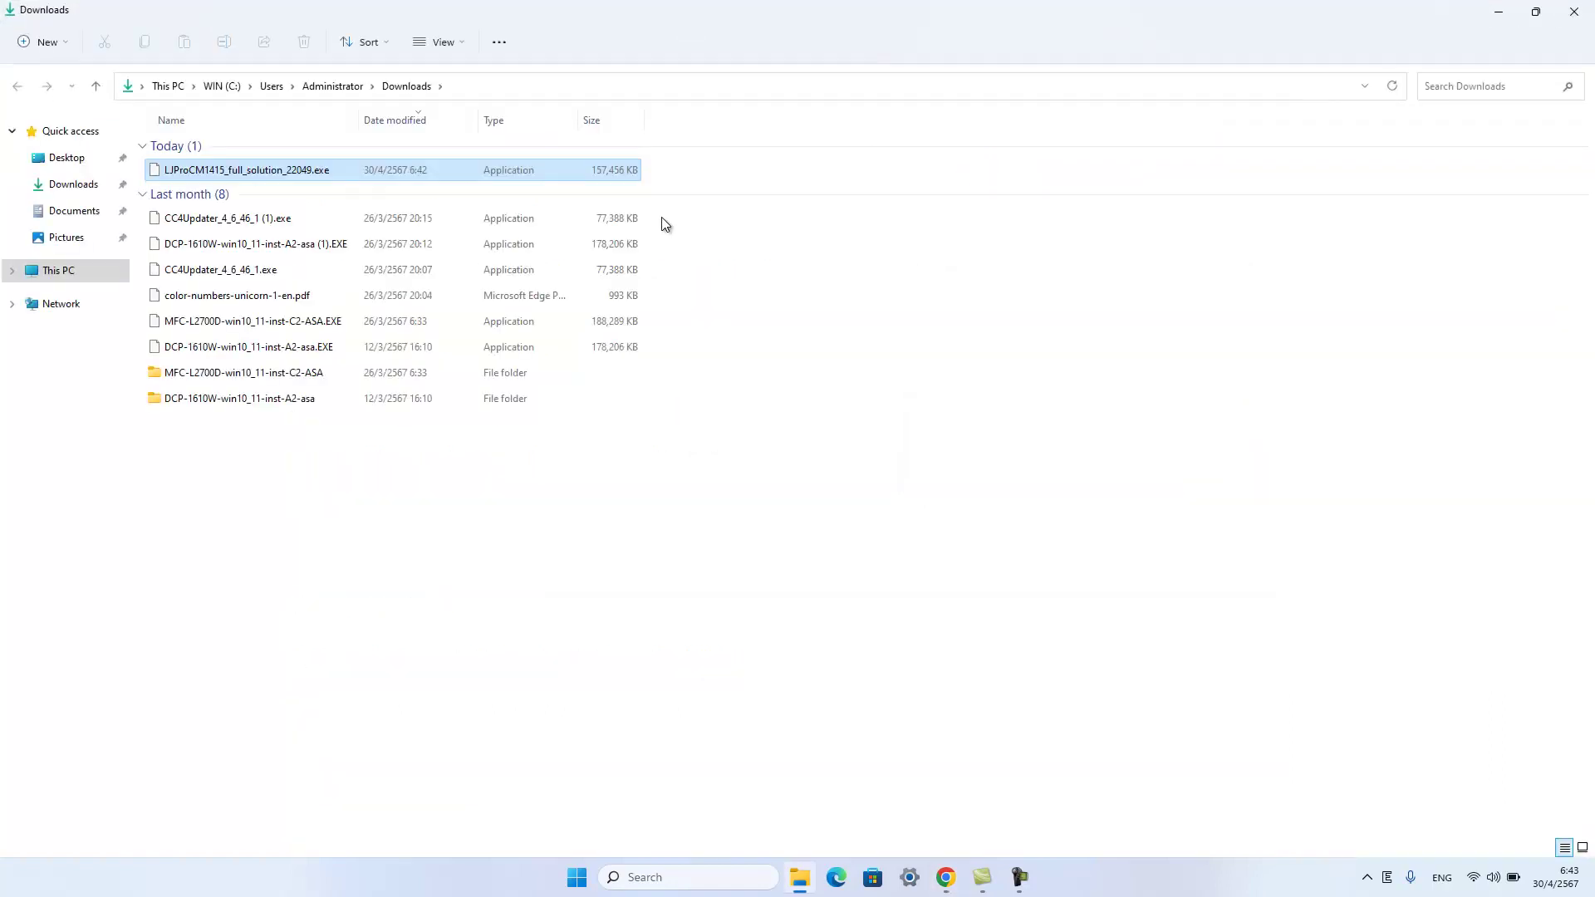
pyautogui.doubleClick(256, 171)
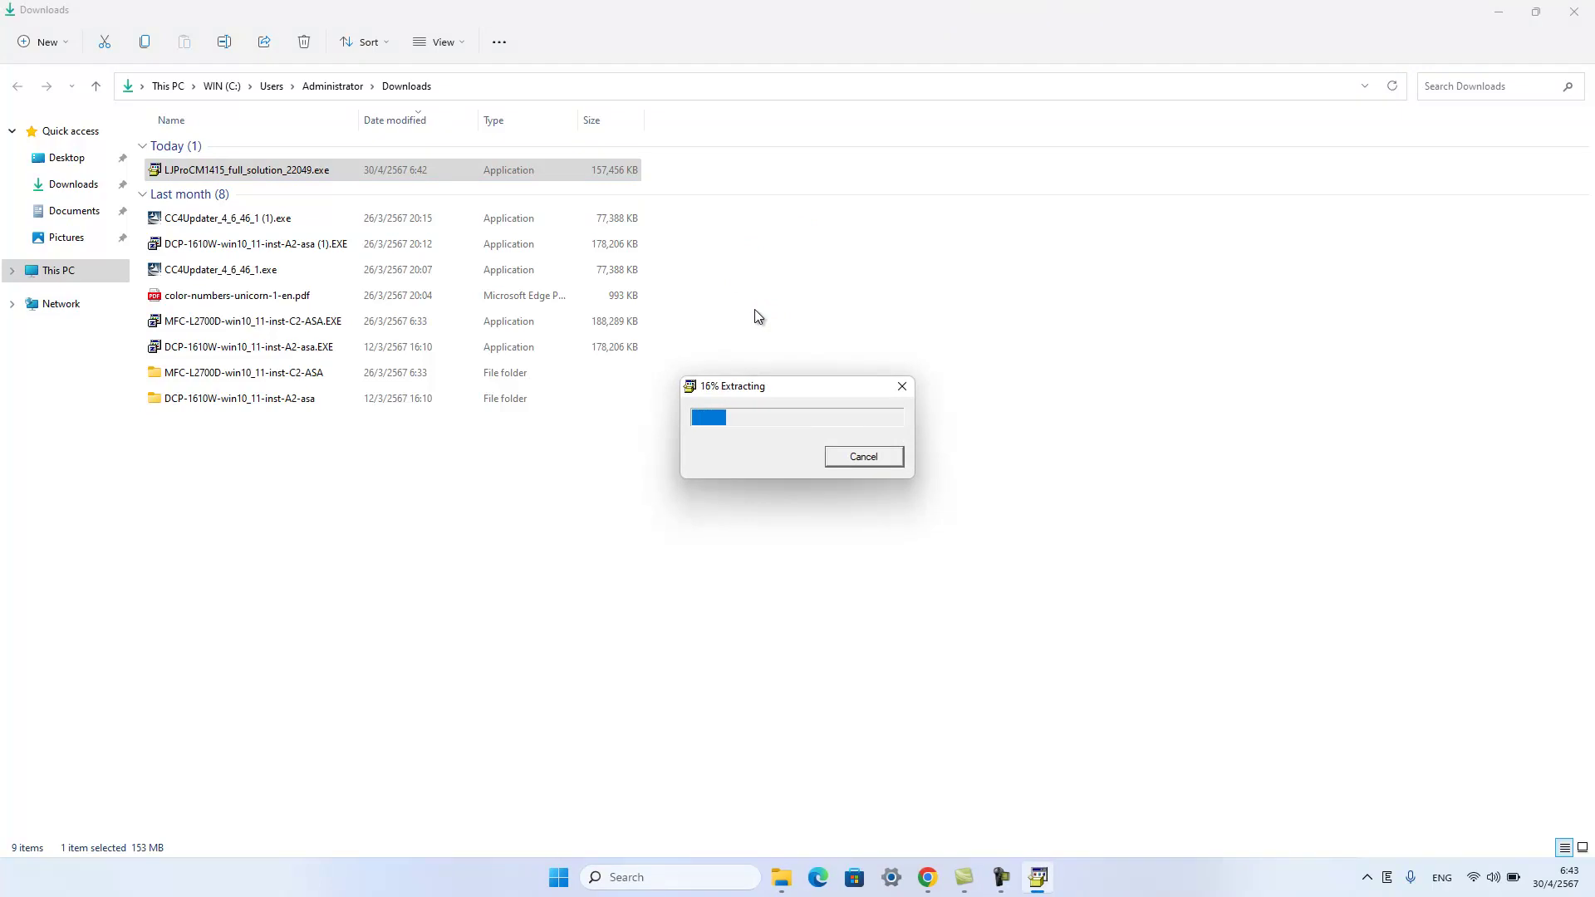
pyautogui.click(1503, 13)
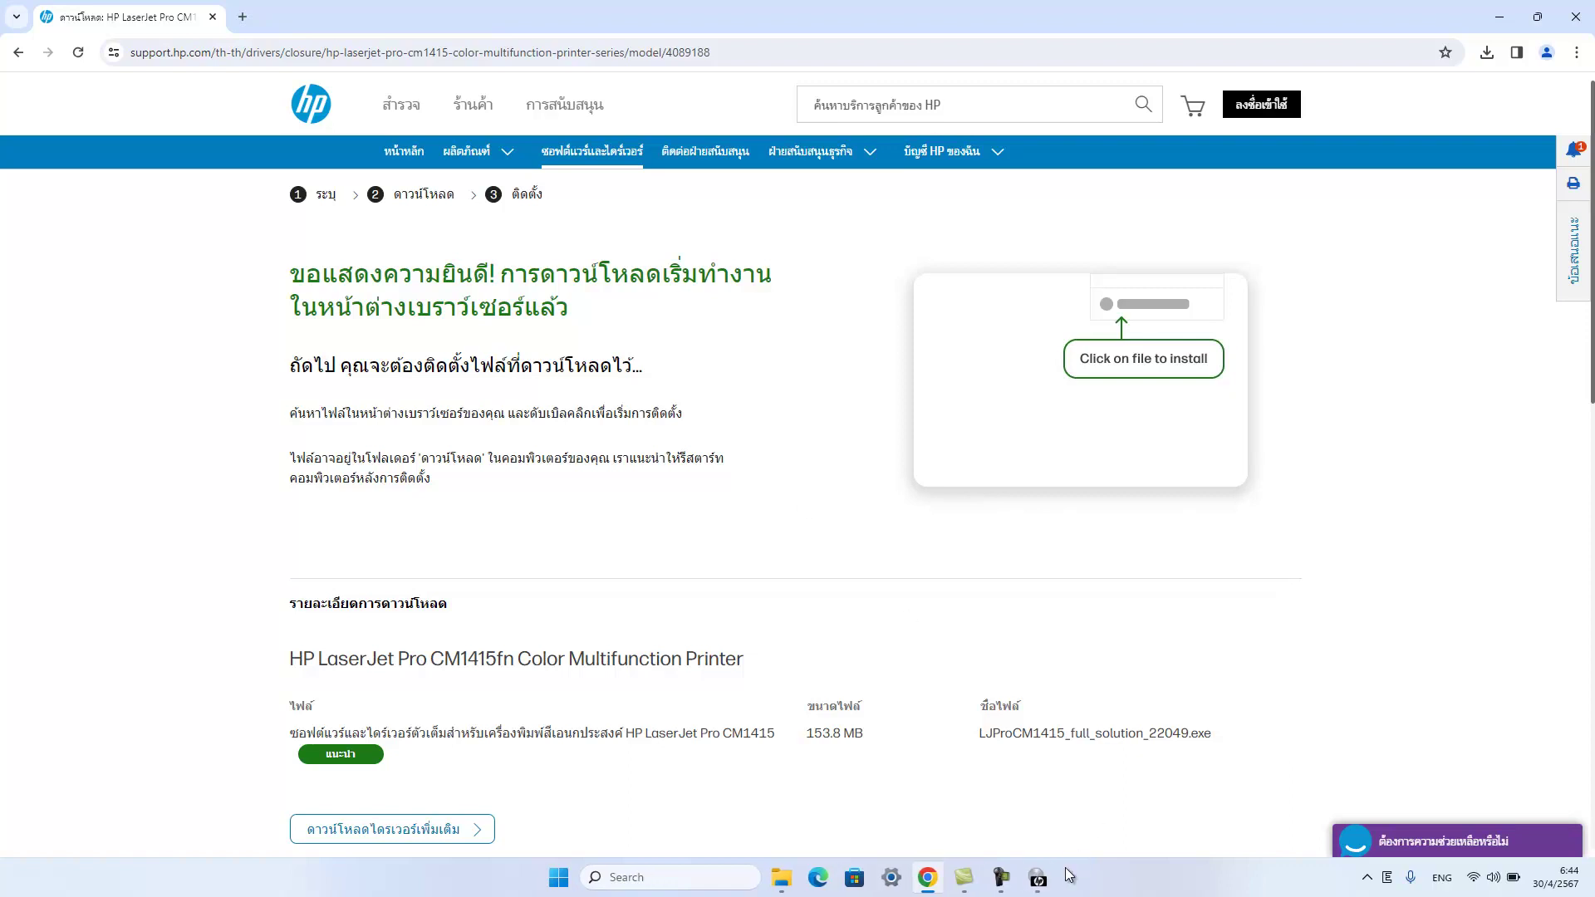
# Step: Bring up the HP installer, keep the default software selection, accept the installation agreements and continue past the preparation stage
pyautogui.click(1040, 879)
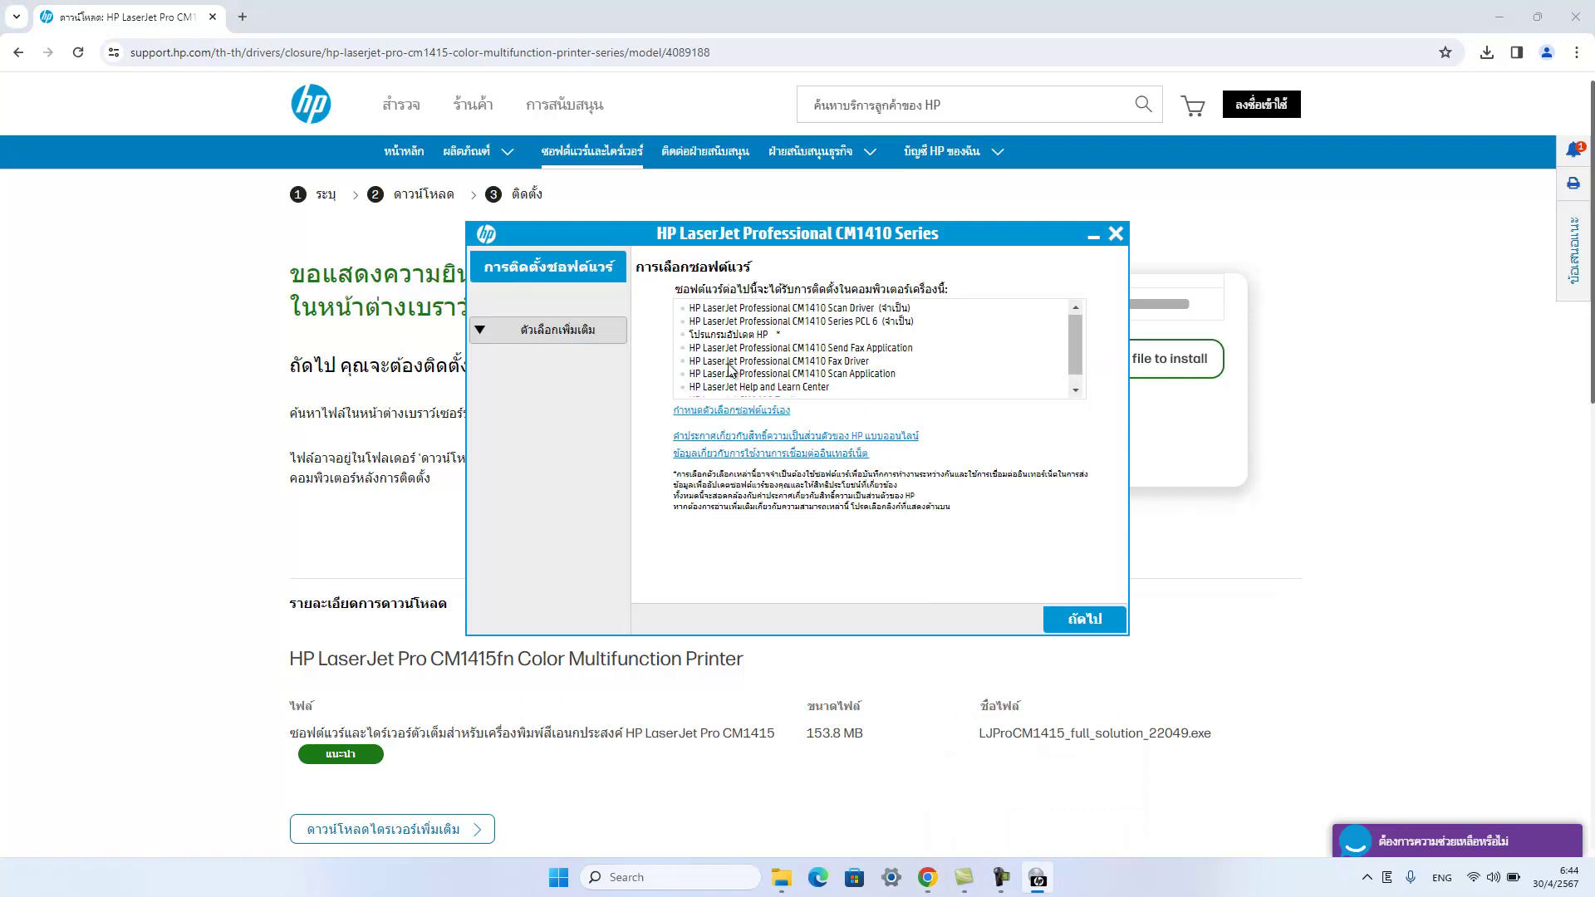
pyautogui.click(1092, 622)
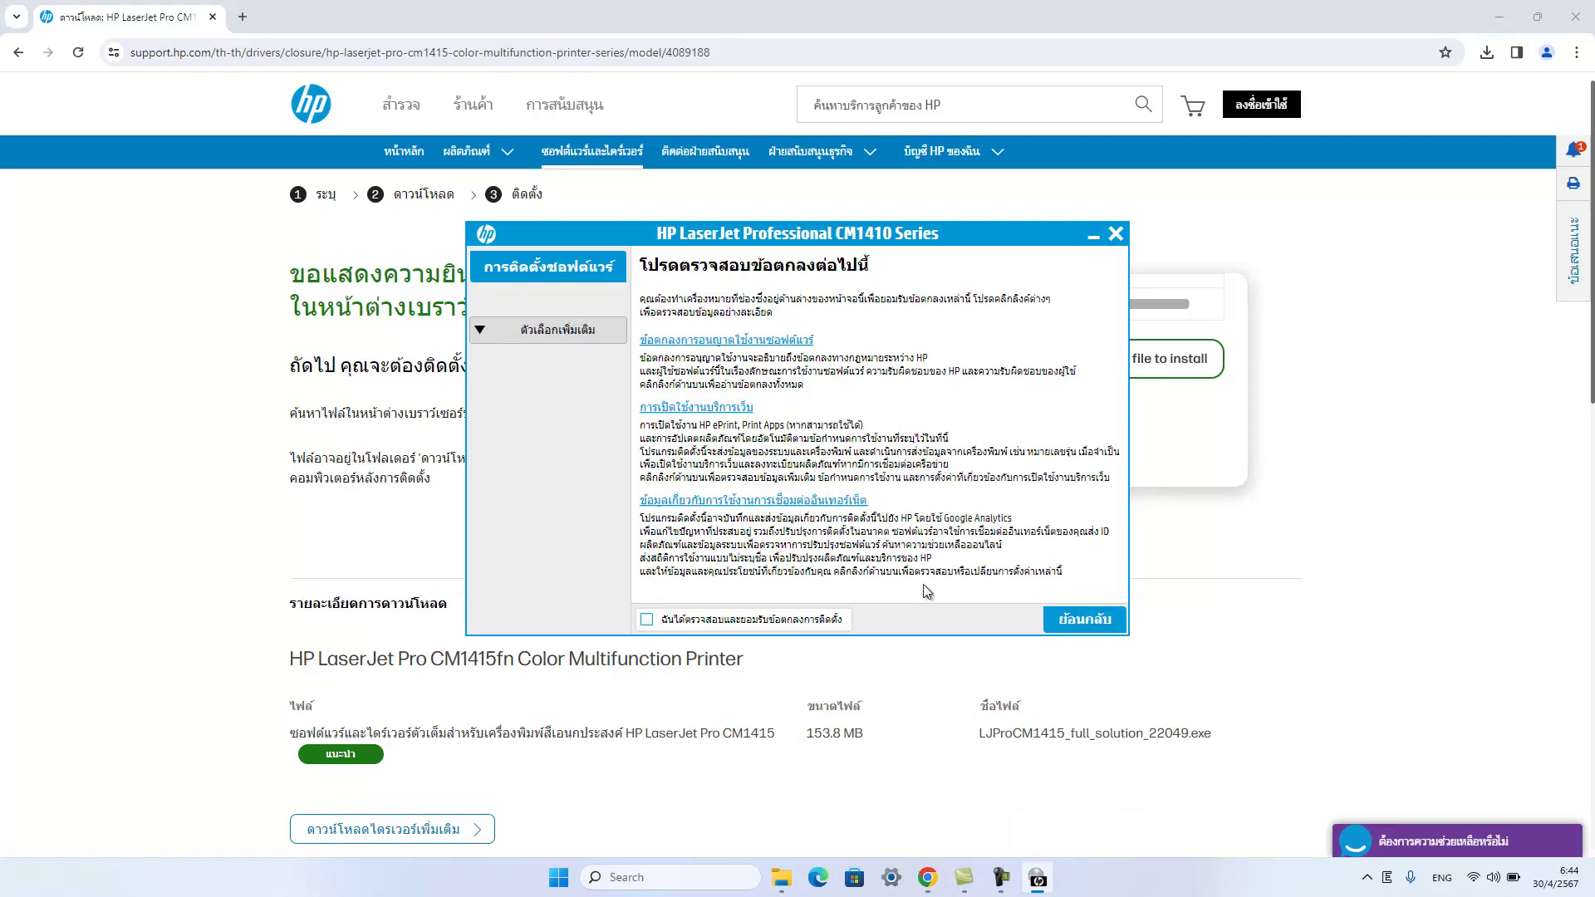
pyautogui.click(666, 620)
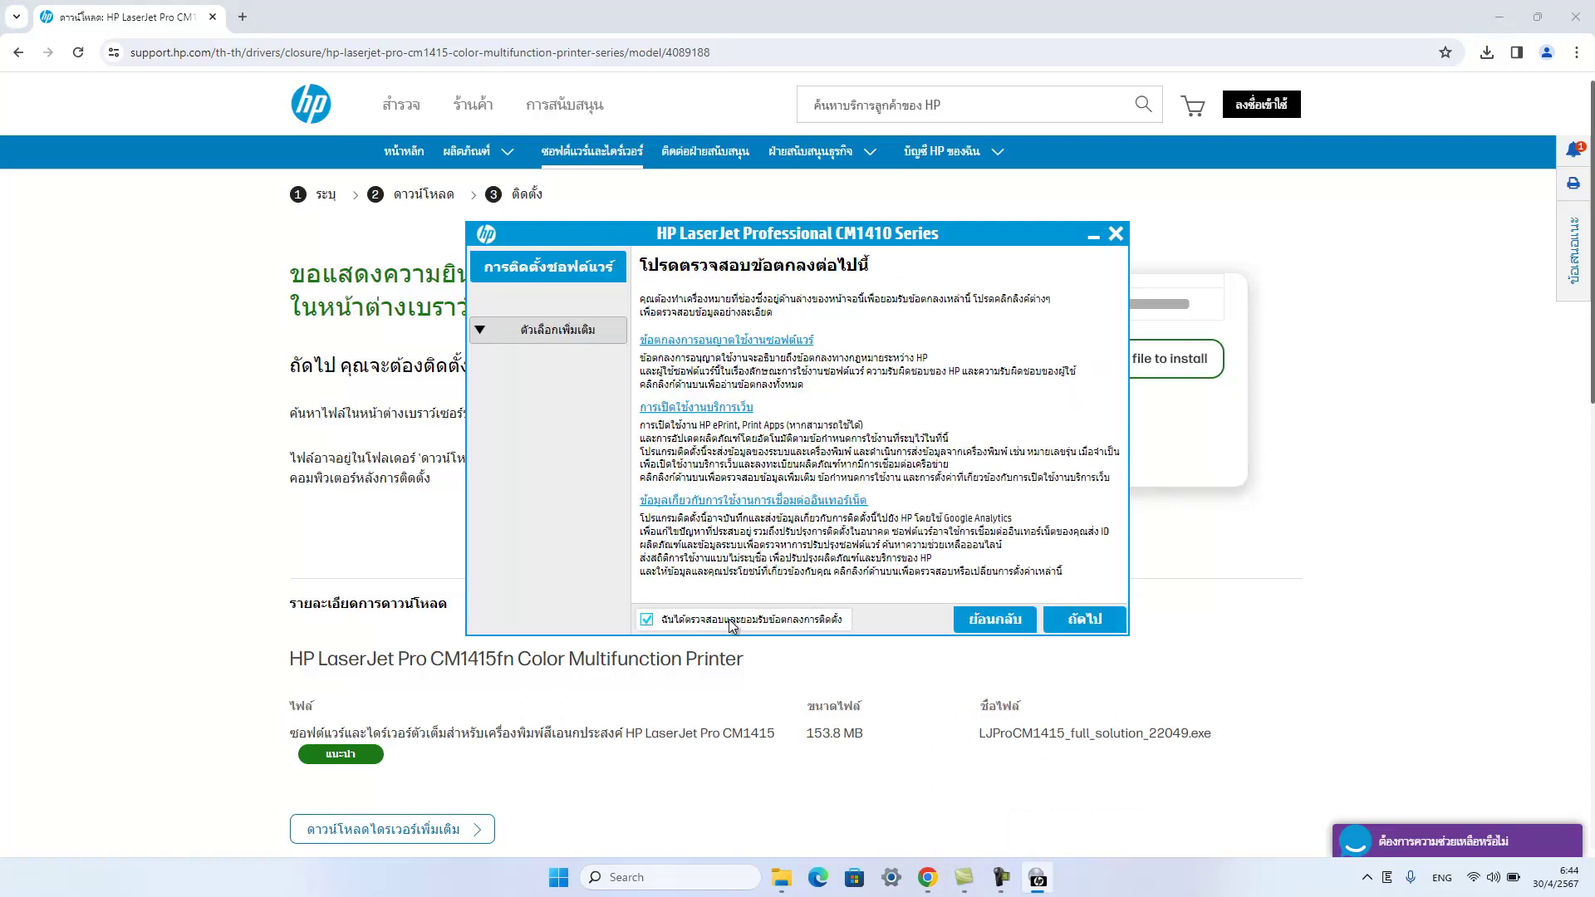
pyautogui.click(1105, 625)
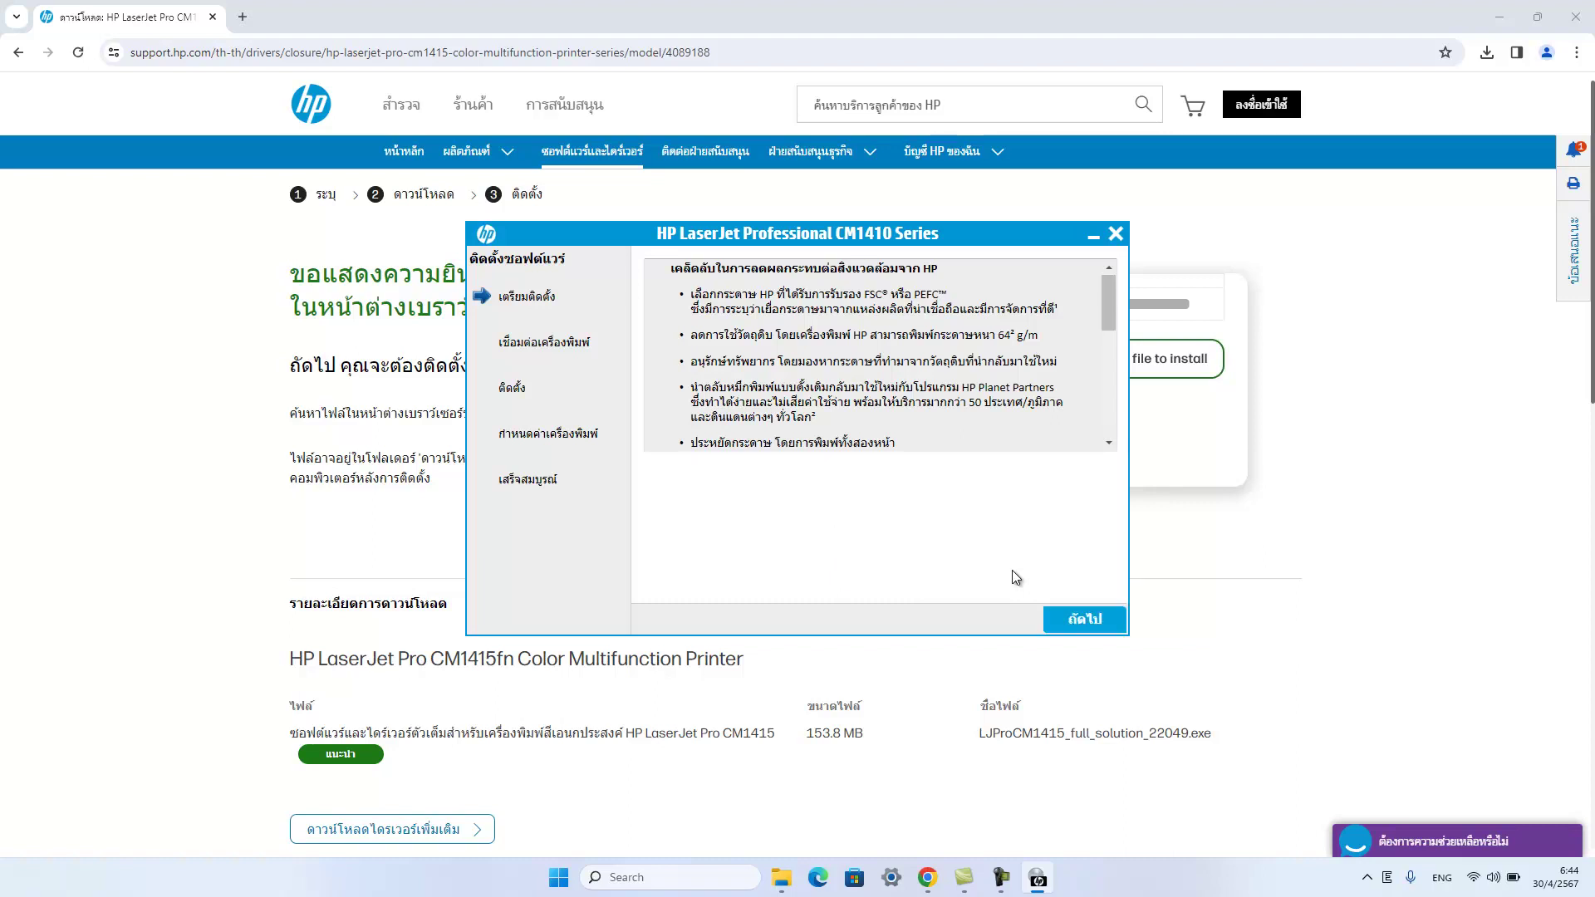
pyautogui.click(1073, 619)
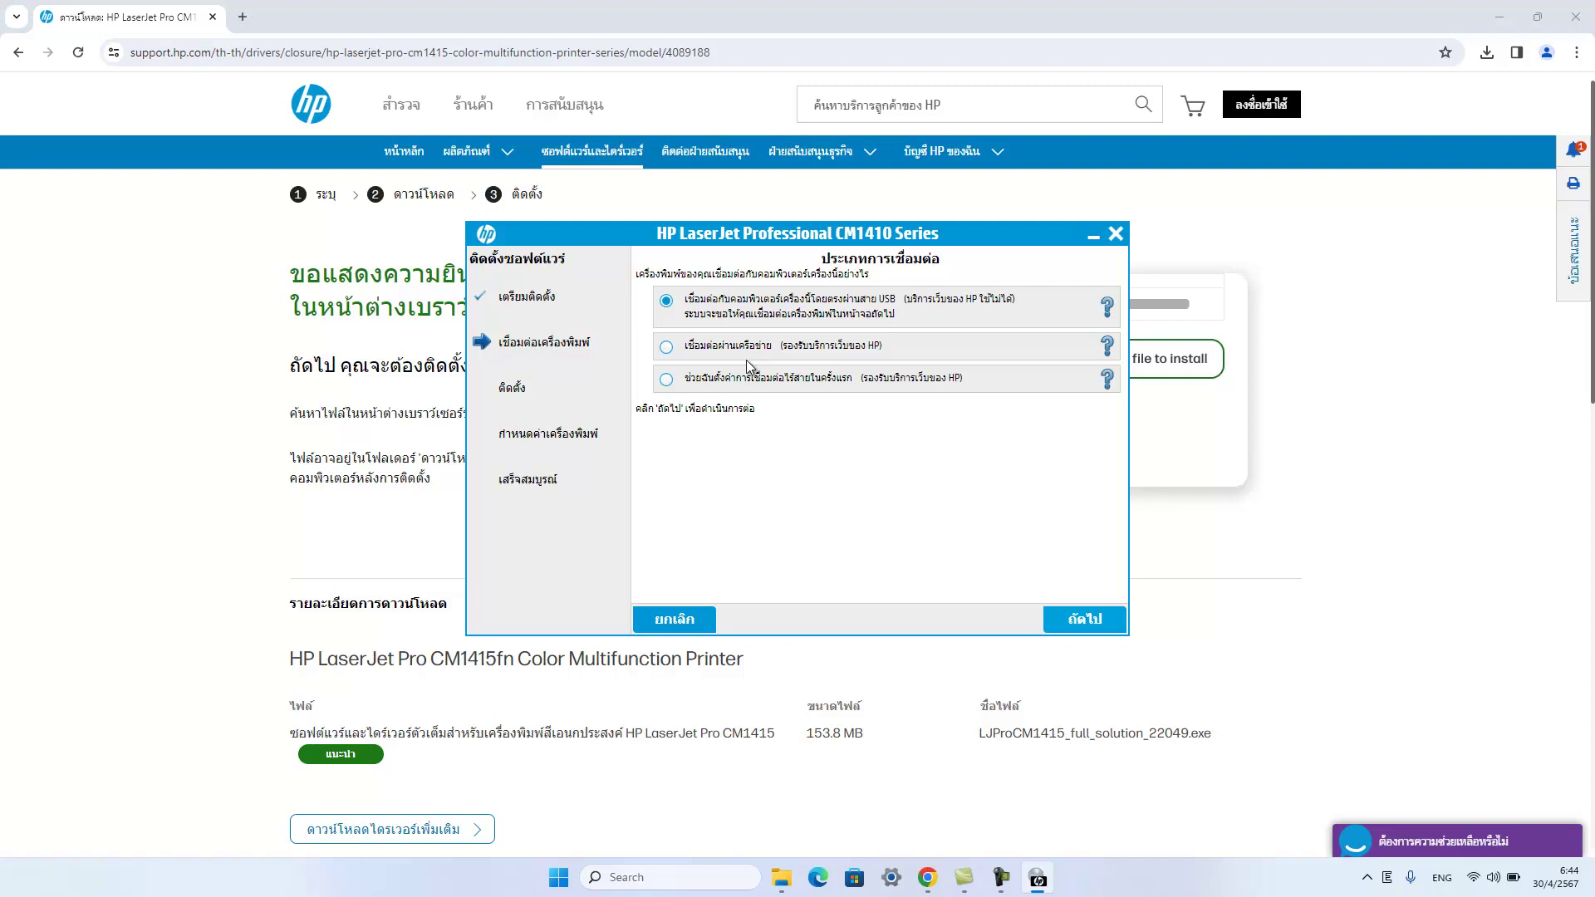
# Step: Choose the direct USB cable connection to this computer as the printer's connection type and continue the installation
pyautogui.click(702, 352)
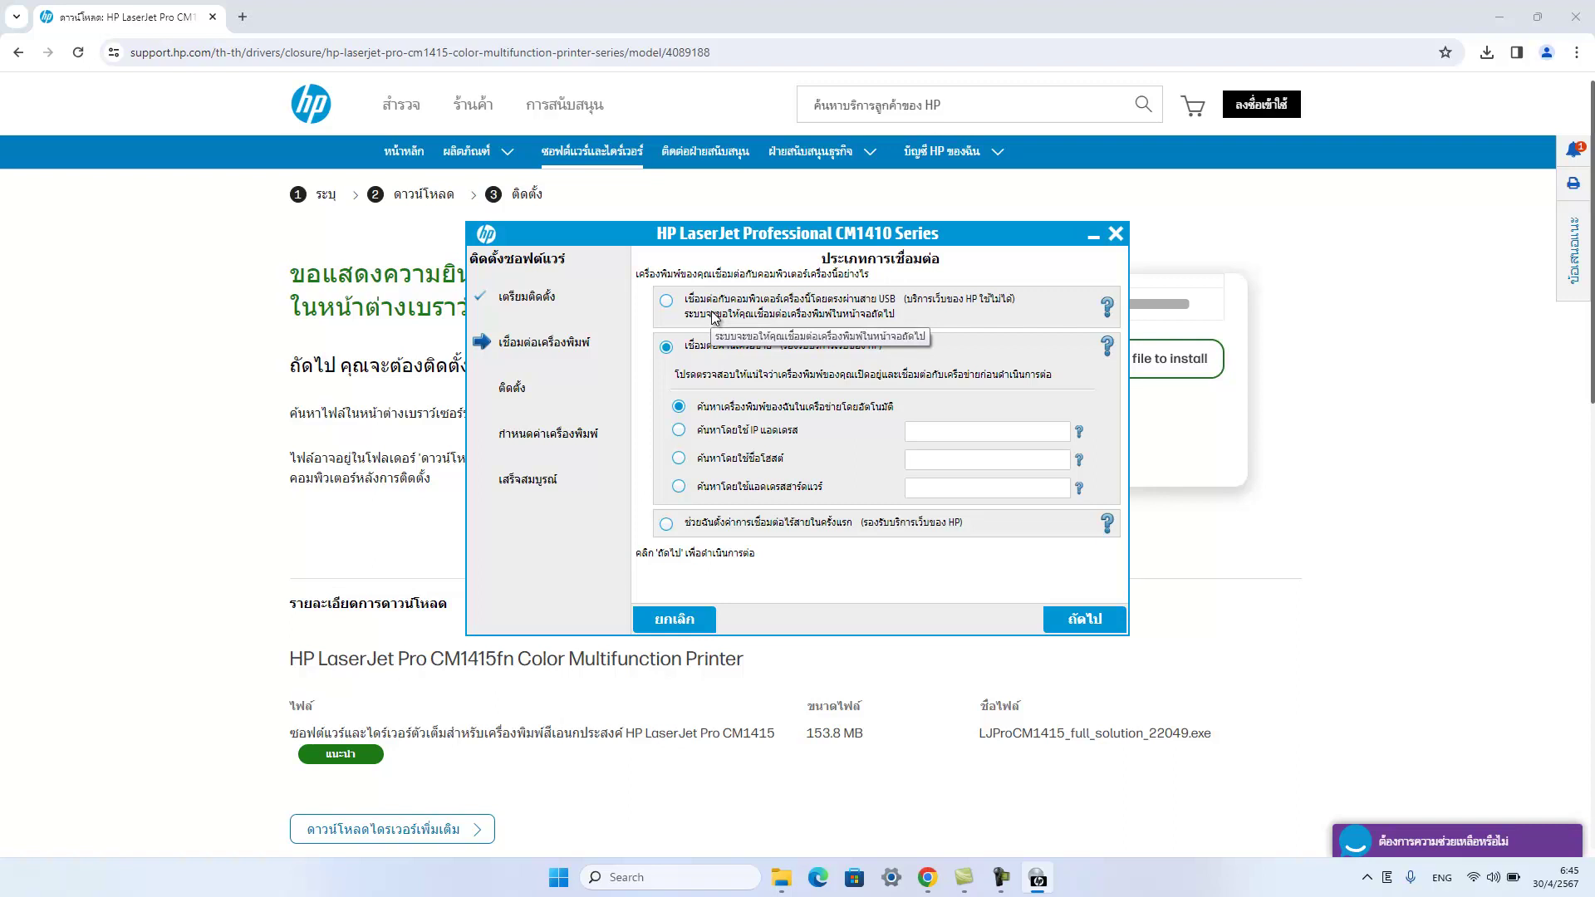
pyautogui.click(712, 317)
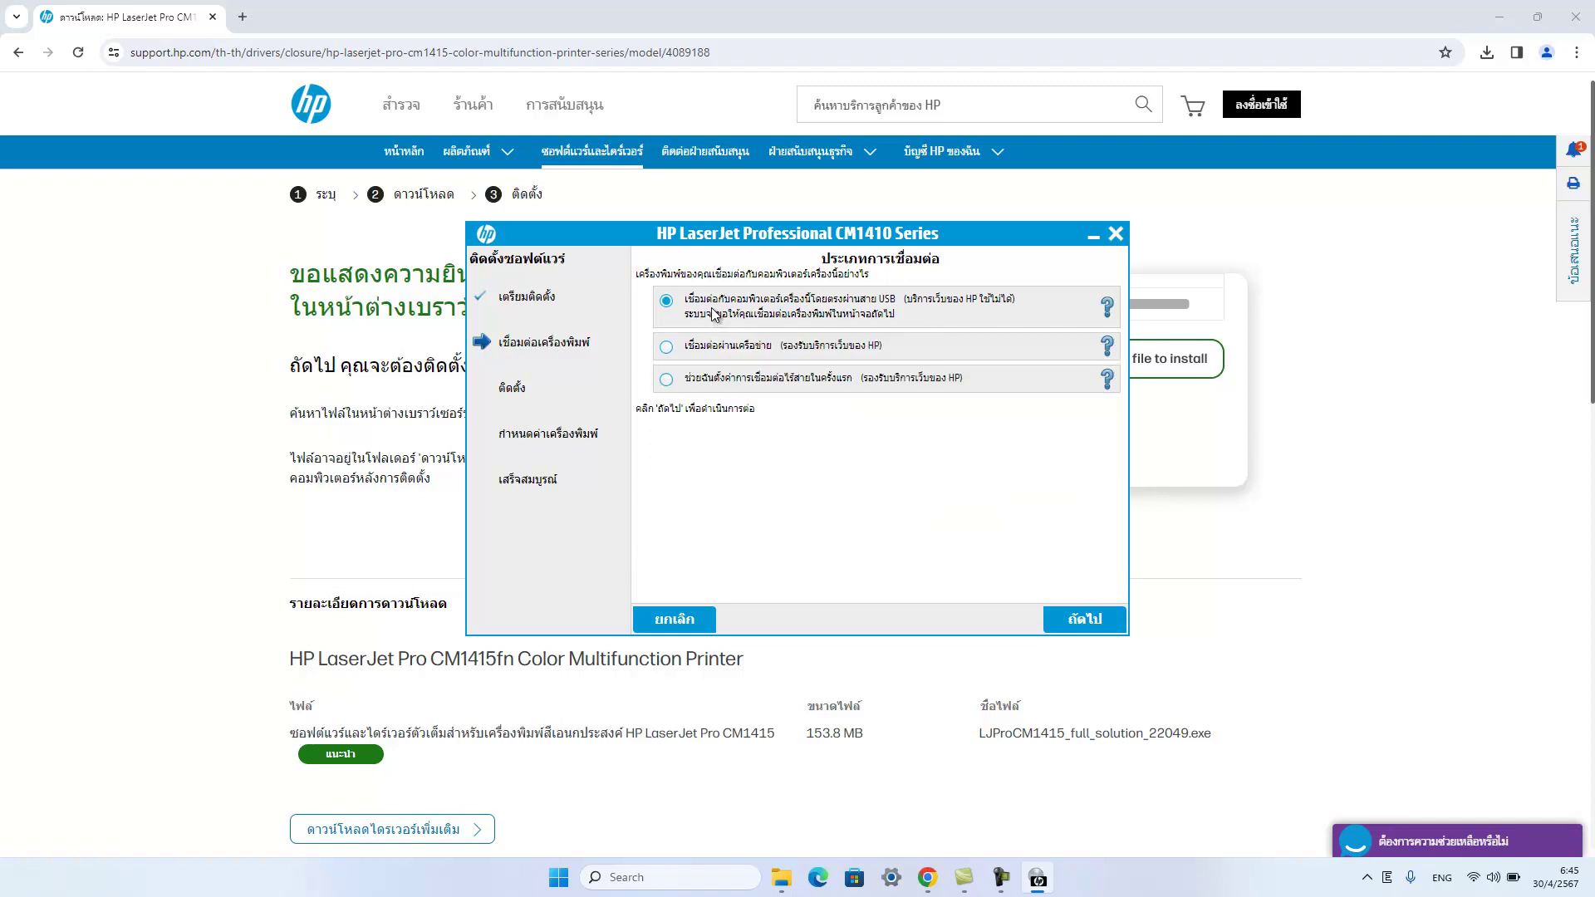
pyautogui.click(1079, 622)
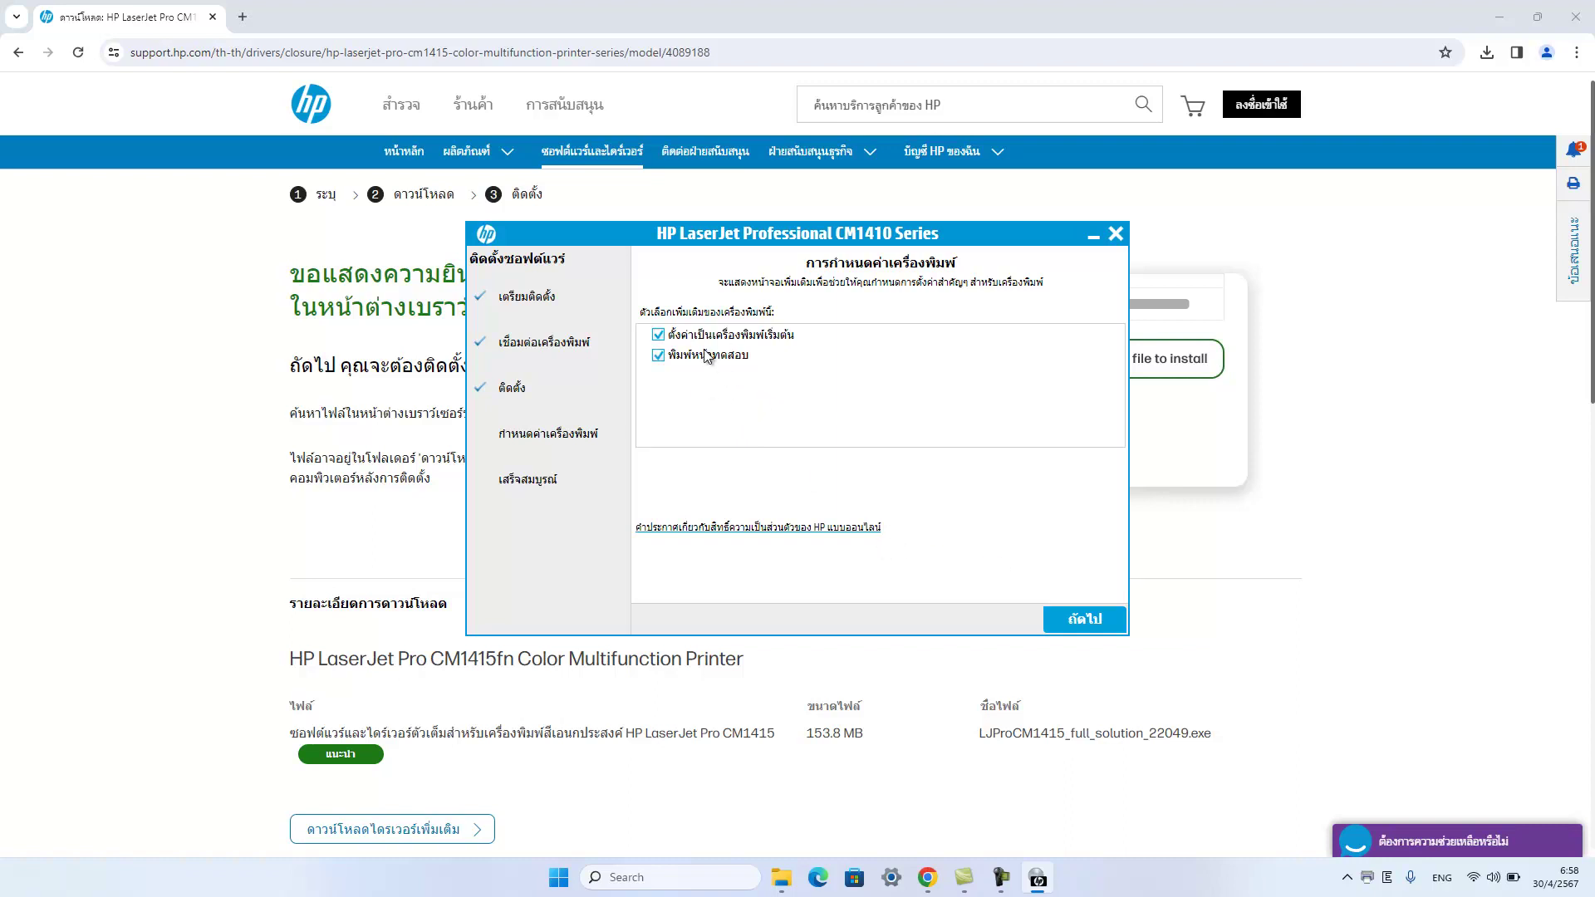
# Step: Continue with the default-printer and test-page options enabled, and finish the installer
pyautogui.click(1084, 620)
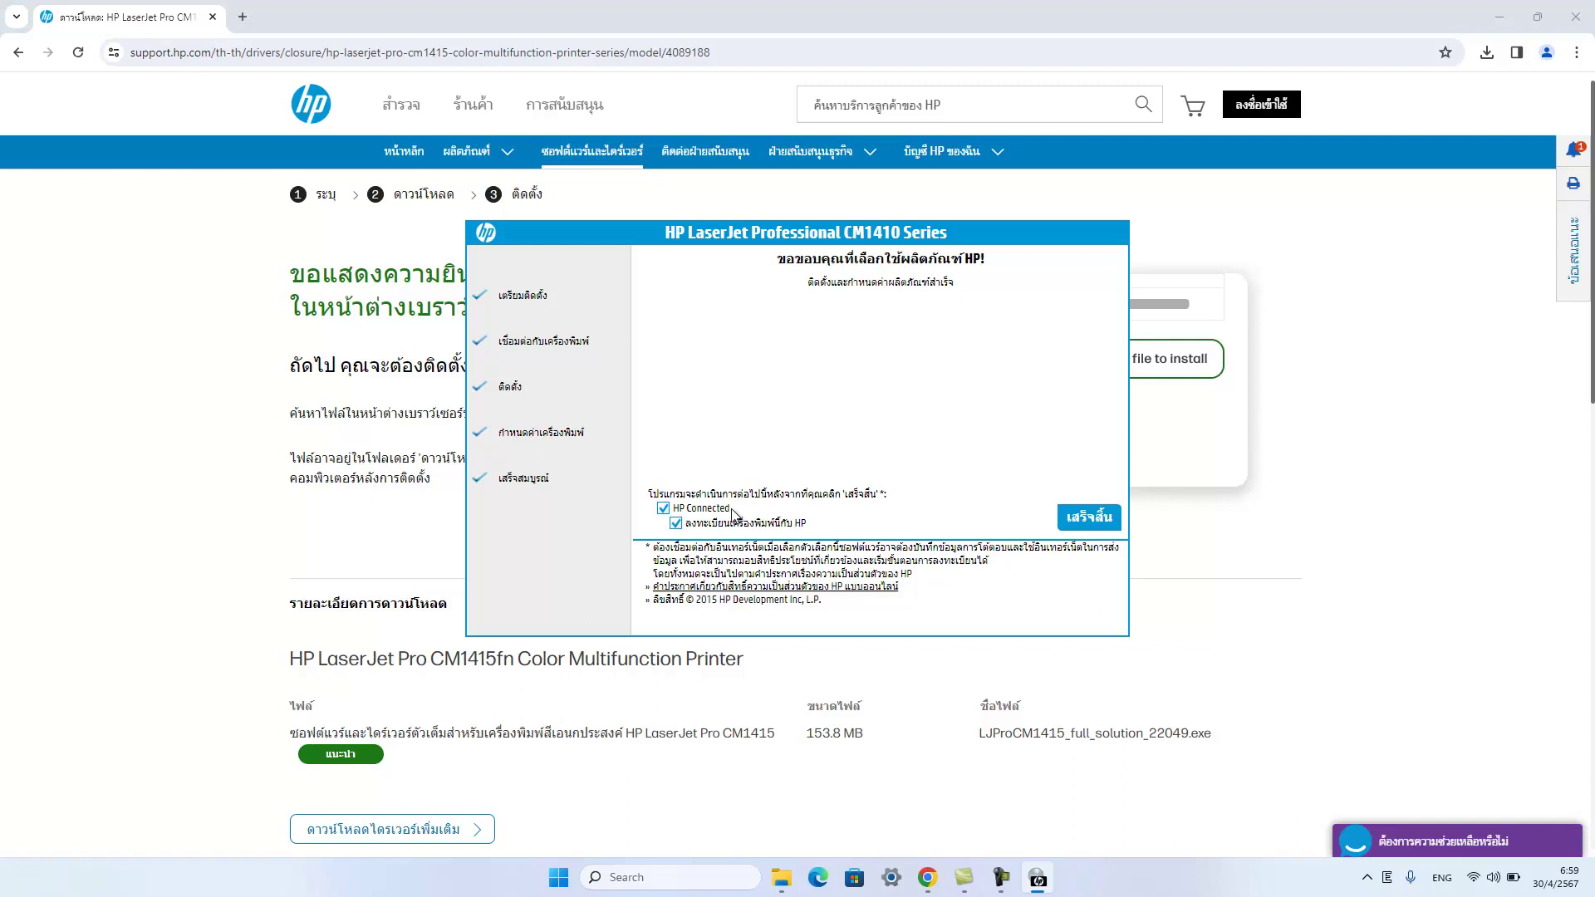
pyautogui.click(662, 508)
pyautogui.click(664, 509)
pyautogui.click(1086, 518)
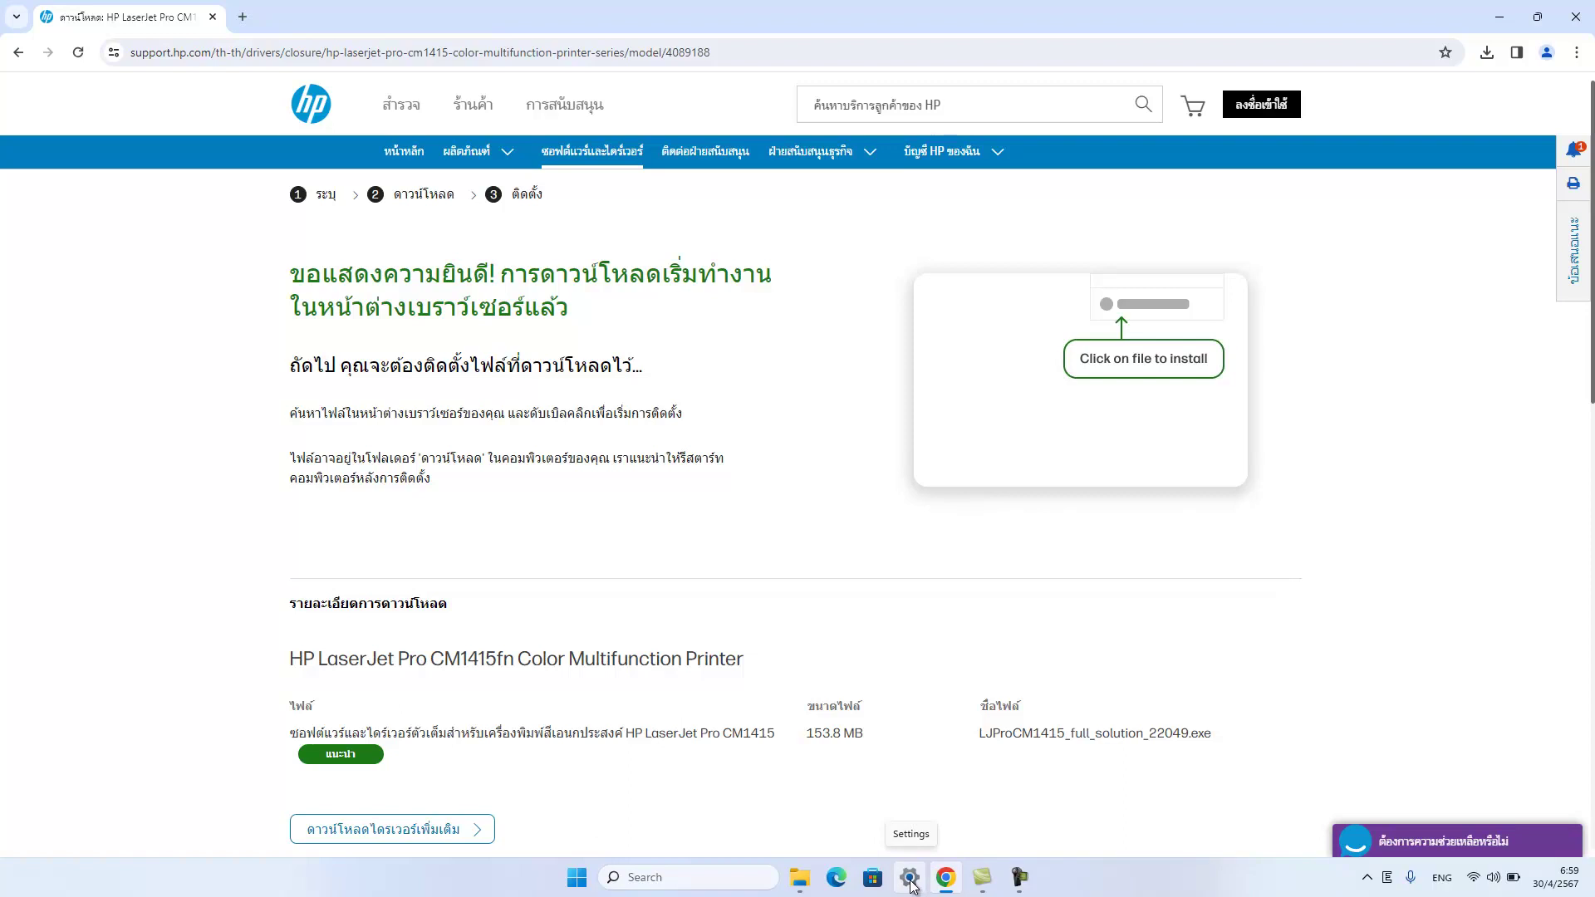
# Step: Search Windows for "print", open the Printers & scanners settings, inspect the HP LaserJet Professional CM1410 Series PCL 6 page and return to the device list
pyautogui.click(731, 878)
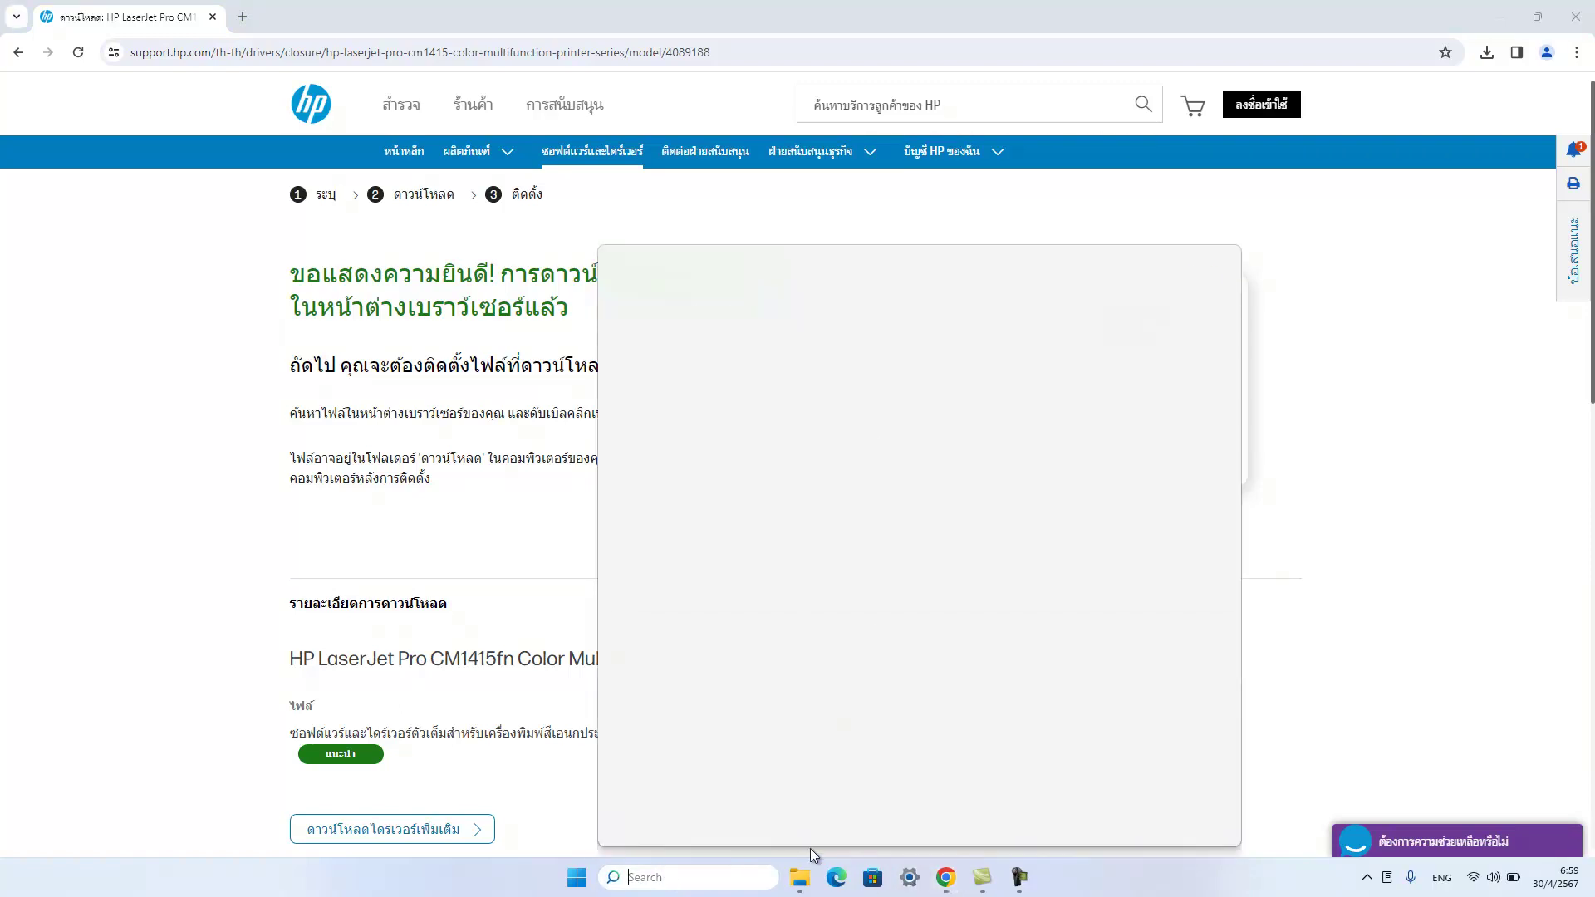
pyautogui.write('prin')
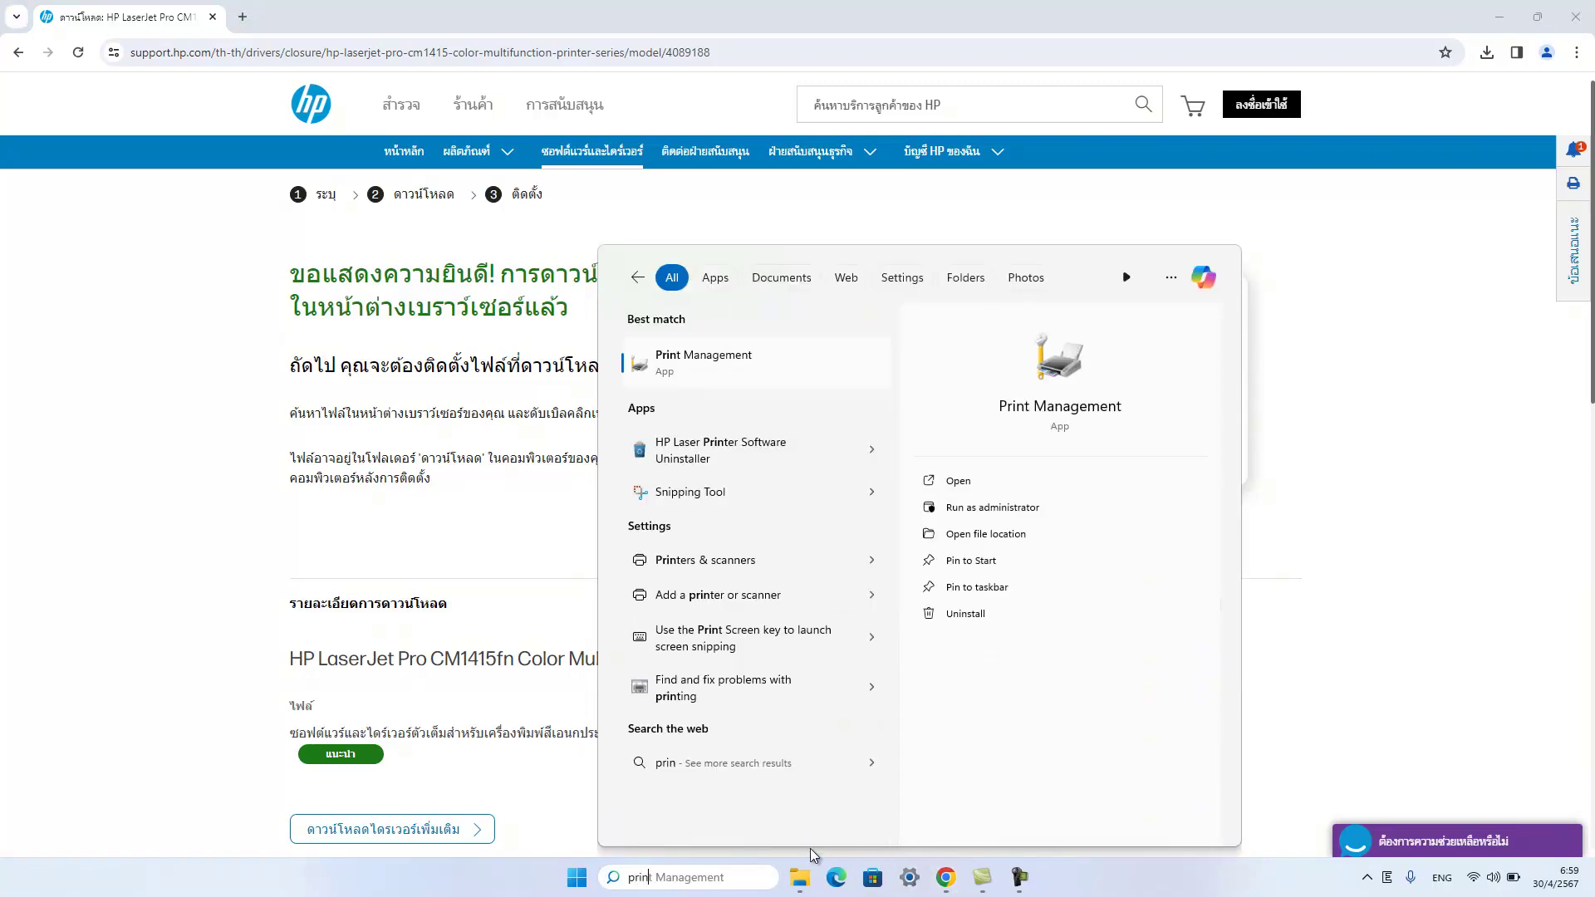
pyautogui.write('t')
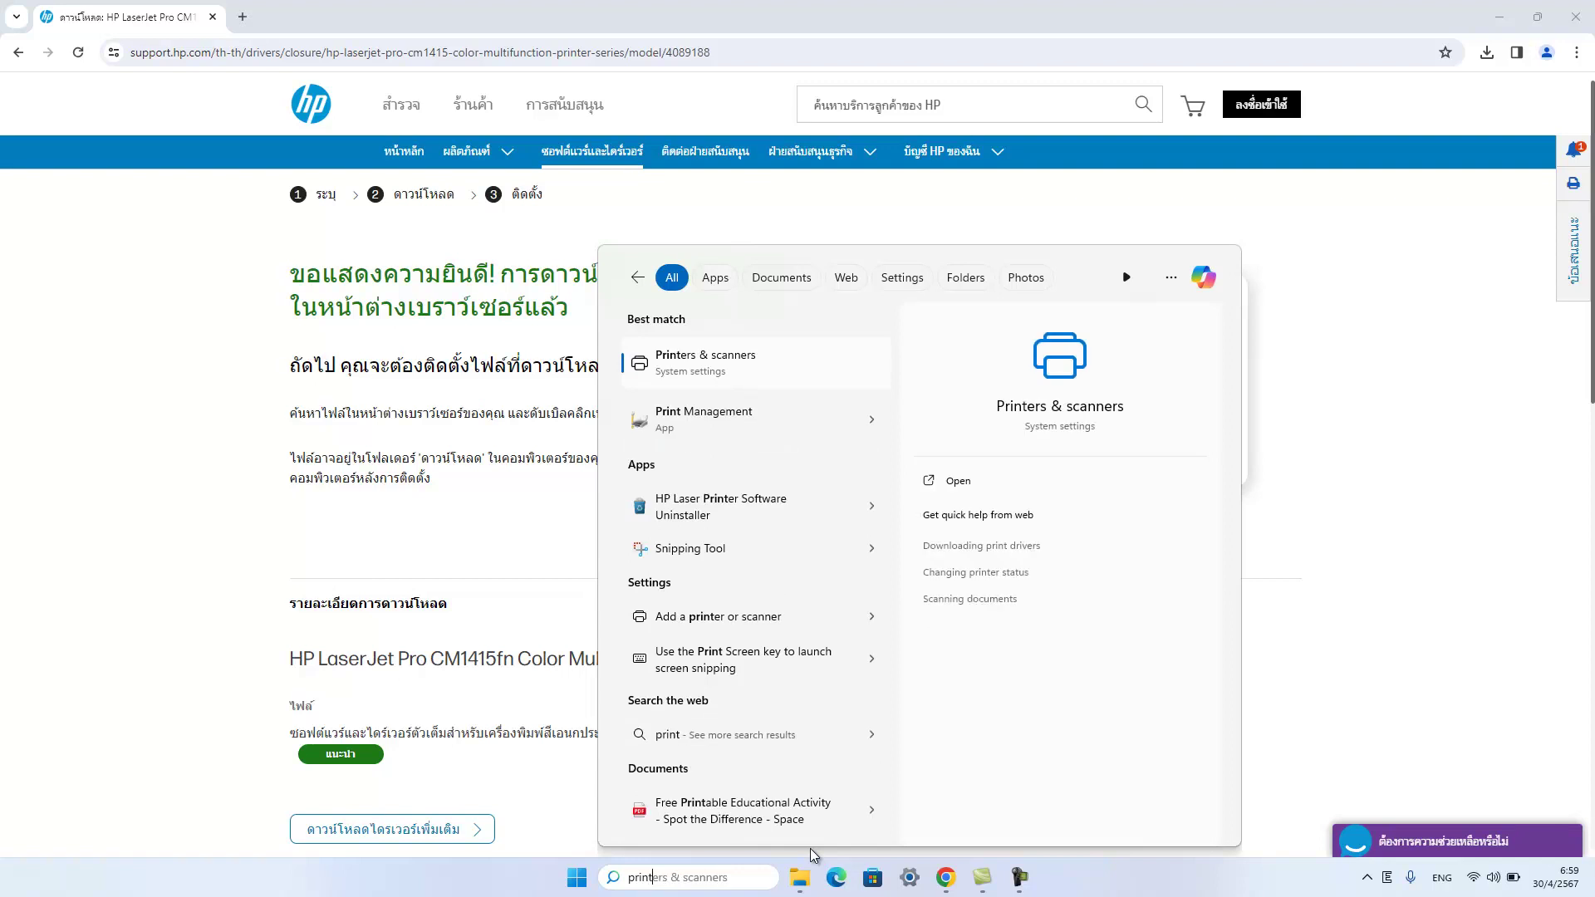
pyautogui.click(1061, 402)
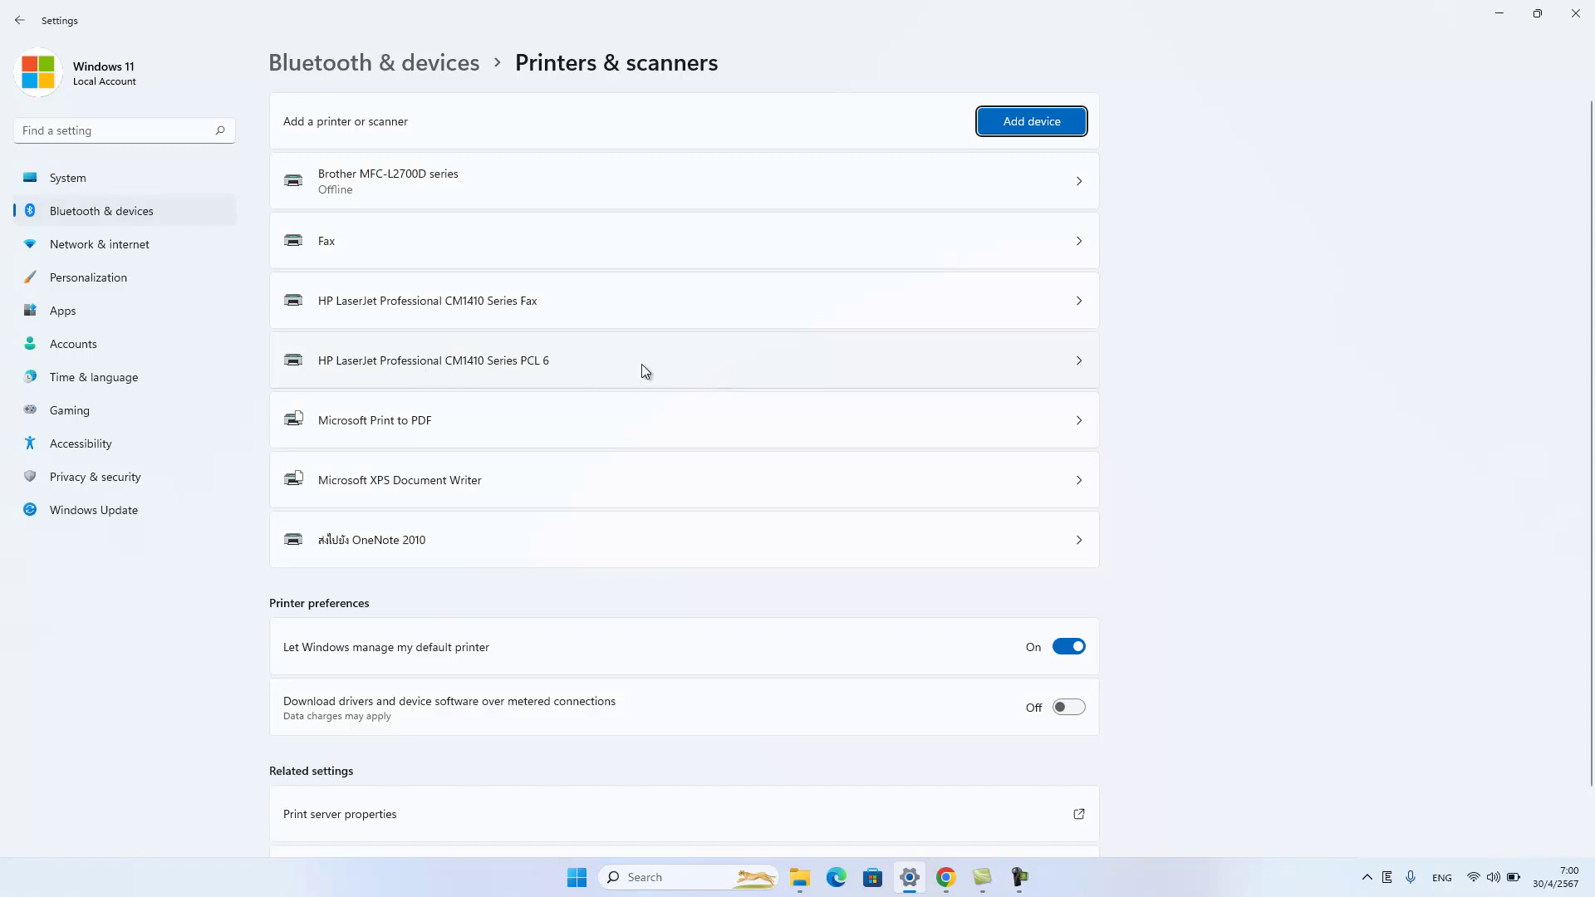
pyautogui.click(579, 368)
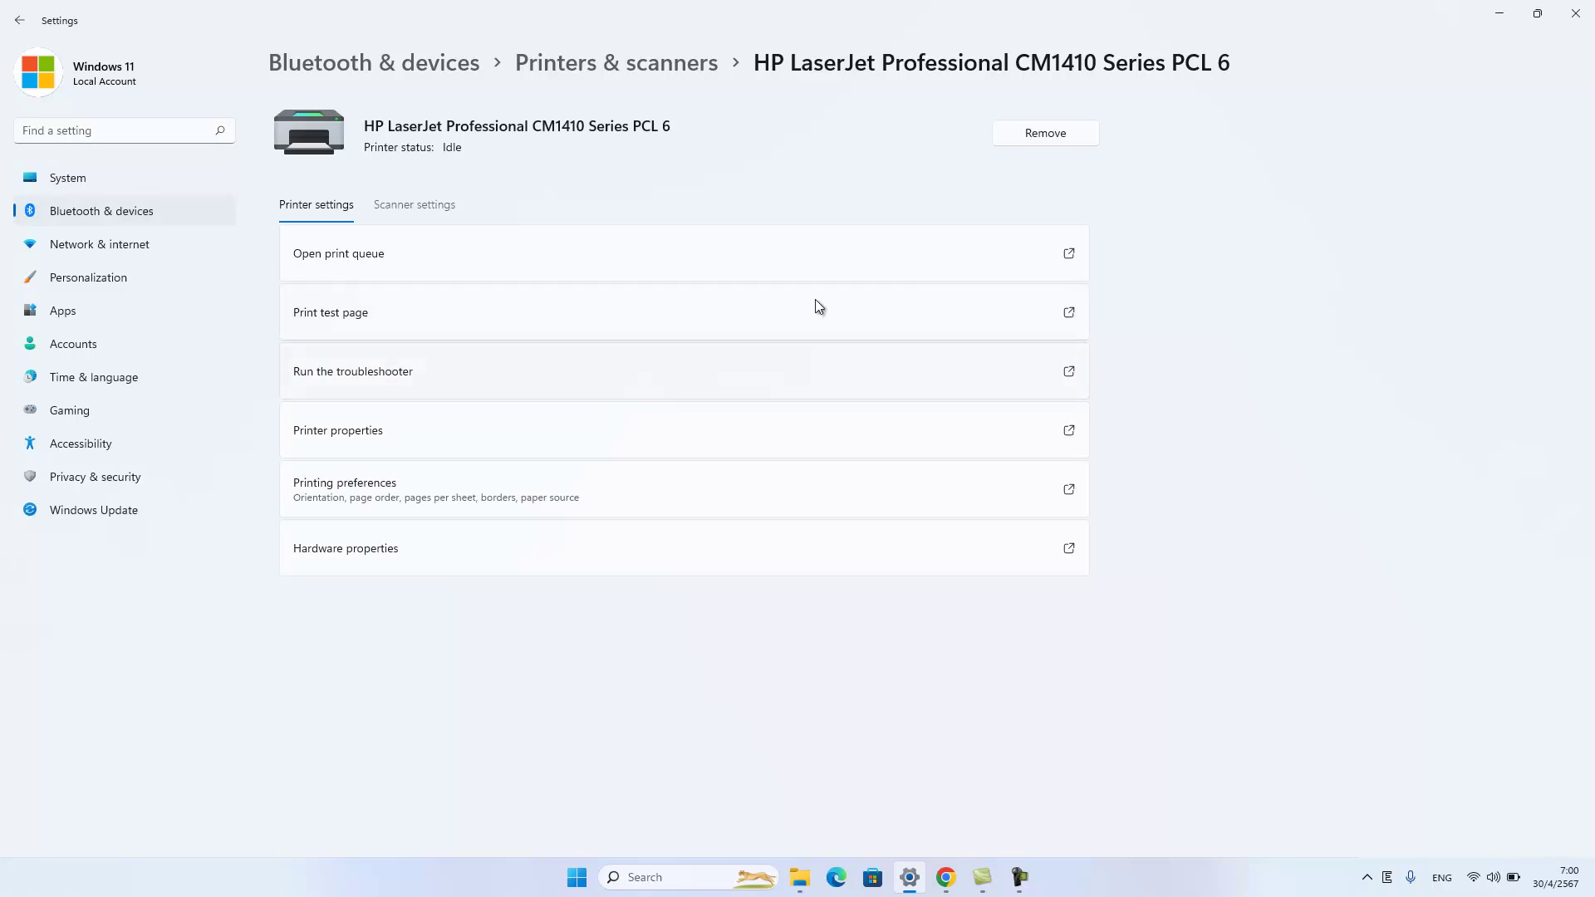
pyautogui.click(629, 80)
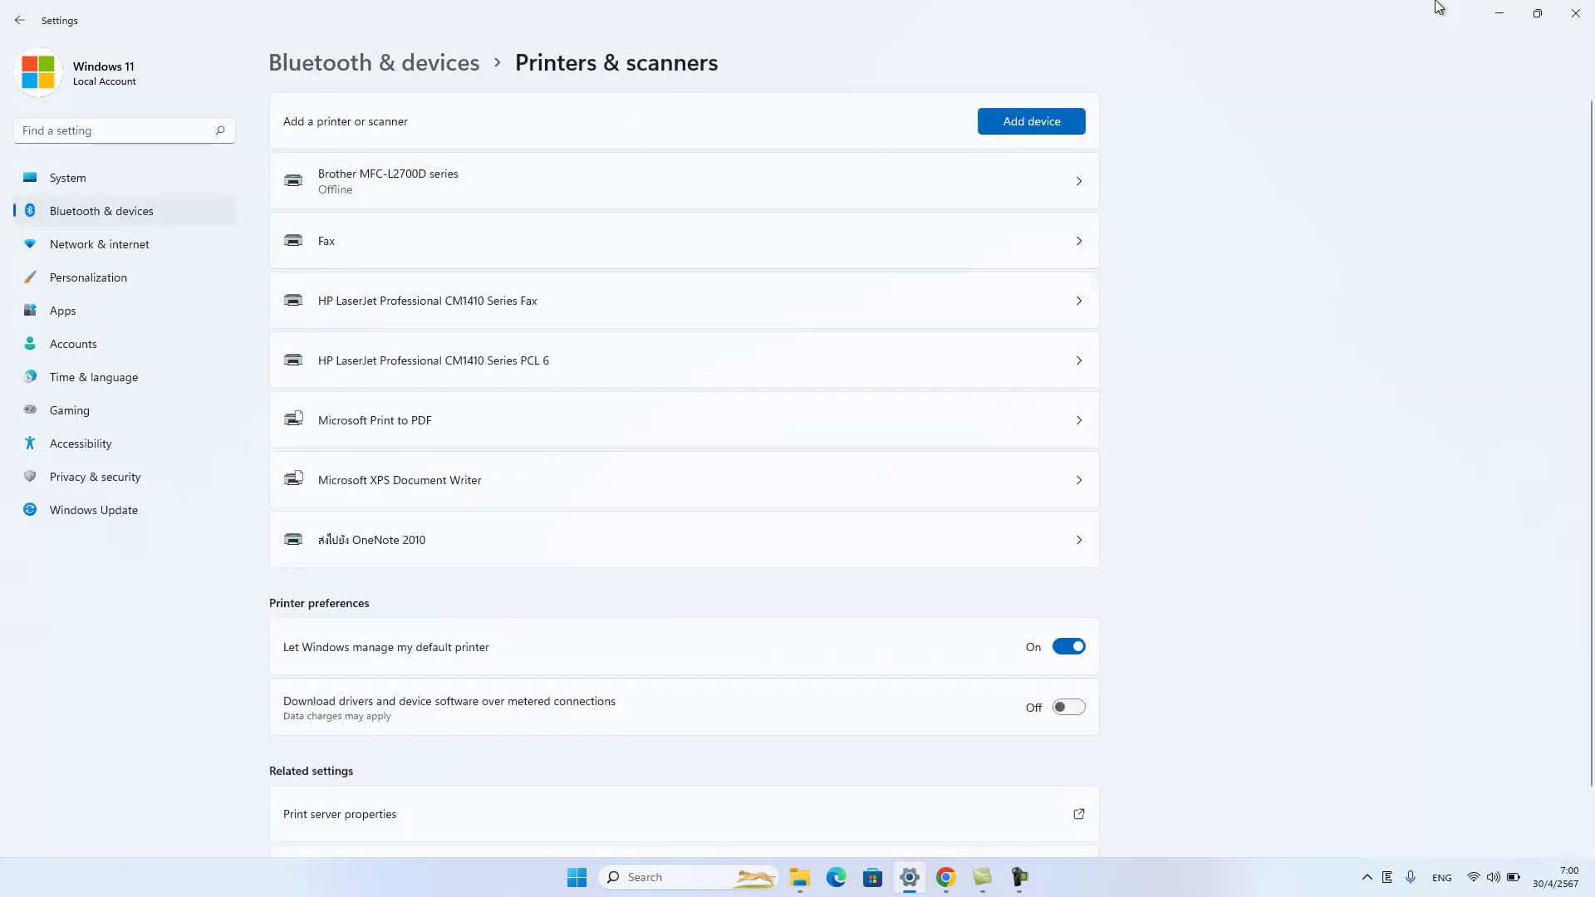
# Step: Minimise the Settings and browser windows, view the HP LJ CM1410 Scan program from the desktop and close it without scanning
pyautogui.click(1500, 14)
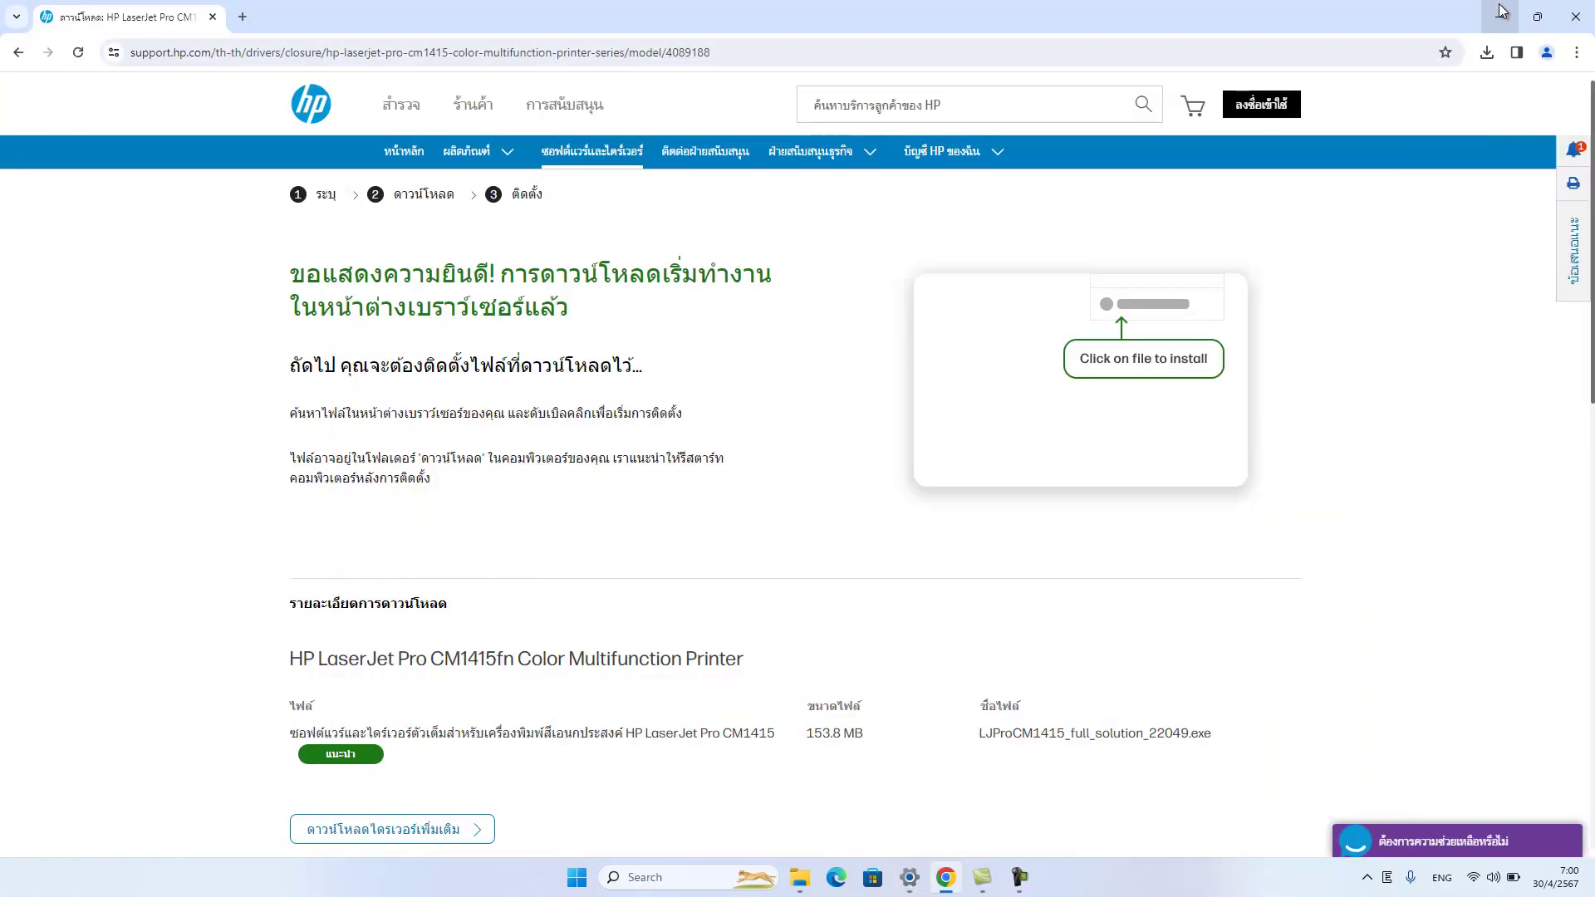
pyautogui.click(1501, 11)
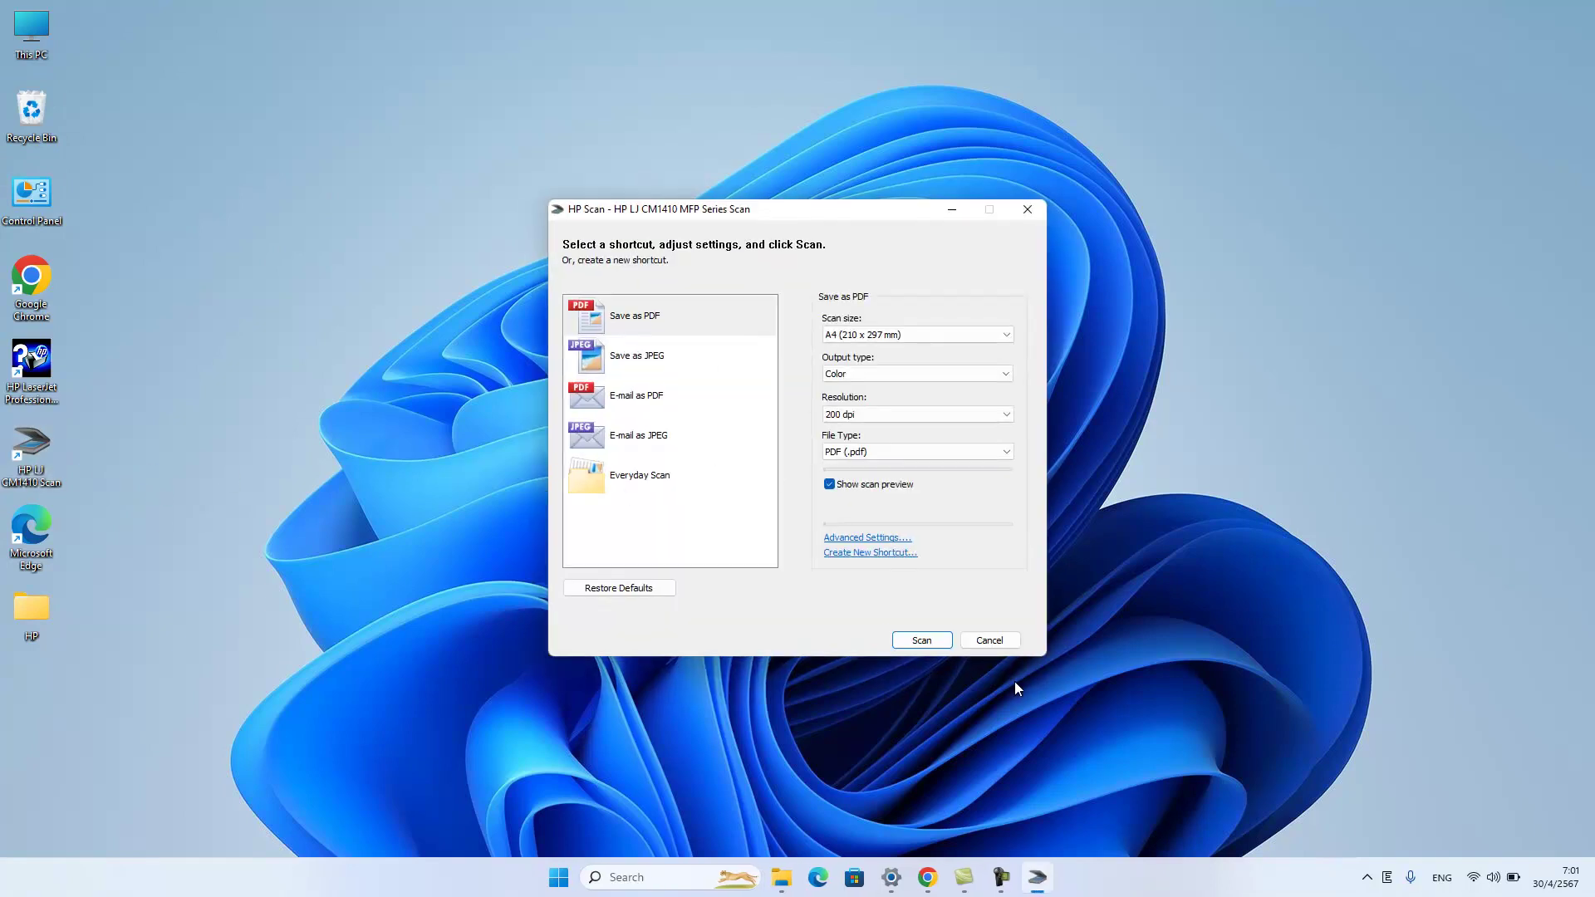
pyautogui.click(993, 642)
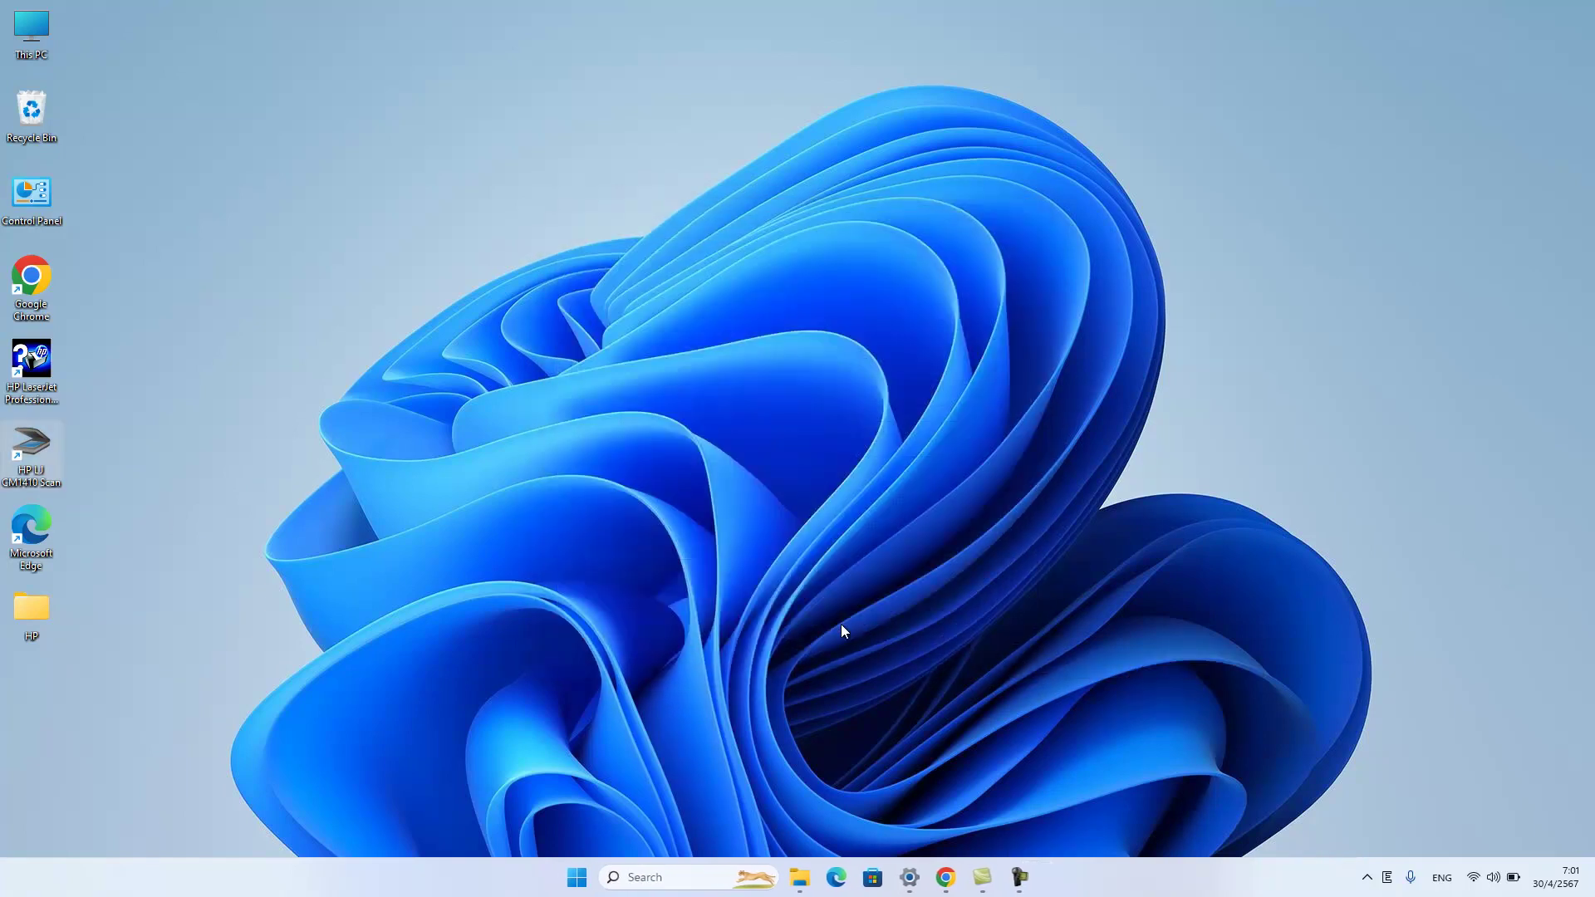